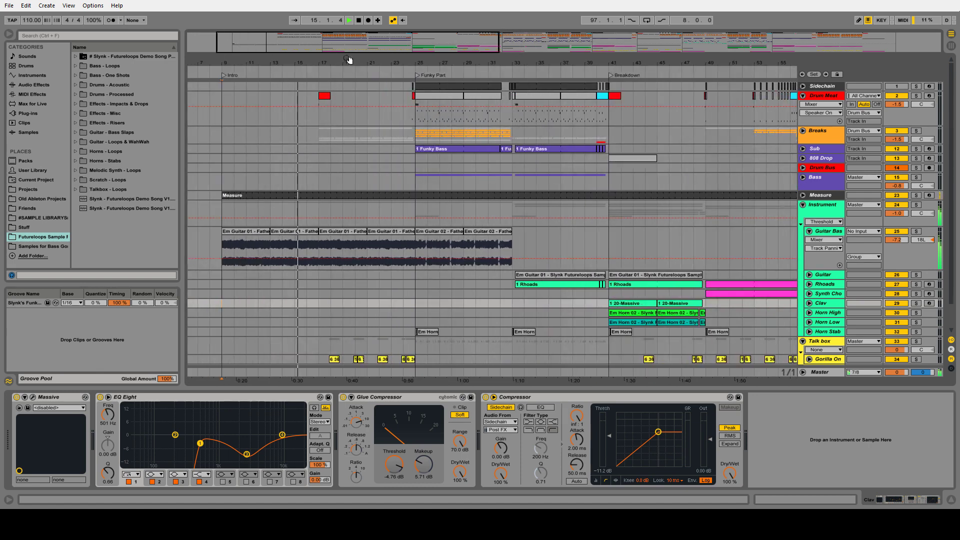
Inspect the Guitar Bass track's effects chain, including the devices inside its Echo Rack, and fold the track.
left_click(829, 233)
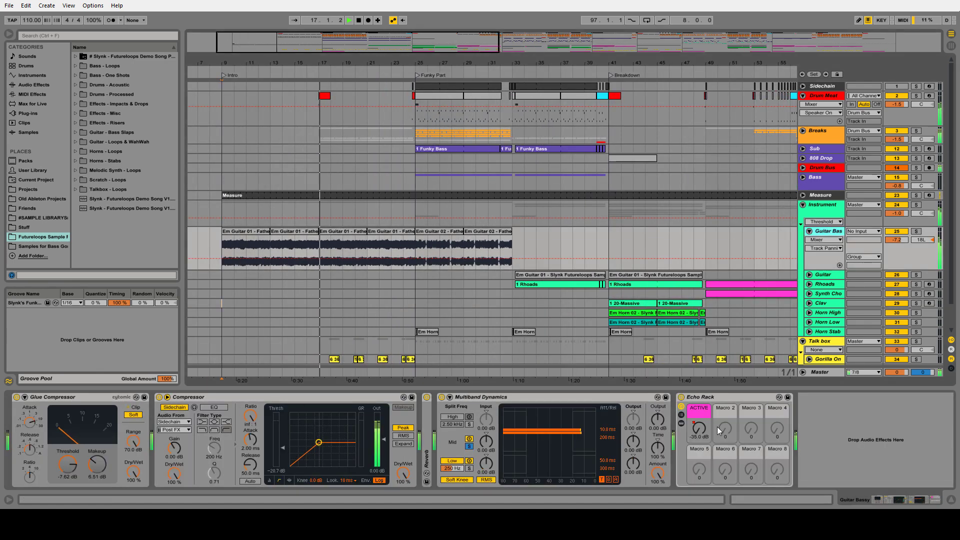
left_click(681, 424)
left_click_drag(864, 491, 897, 497)
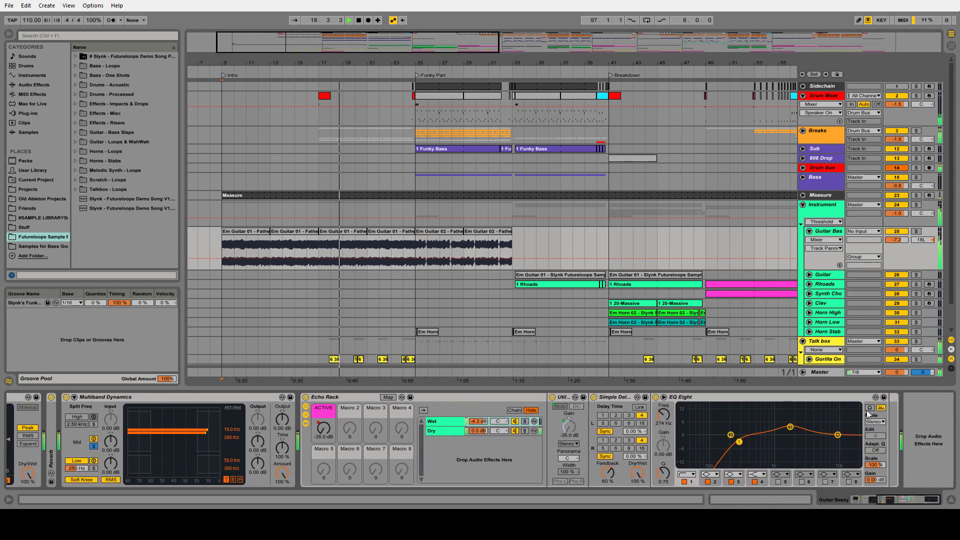
left_click(809, 232)
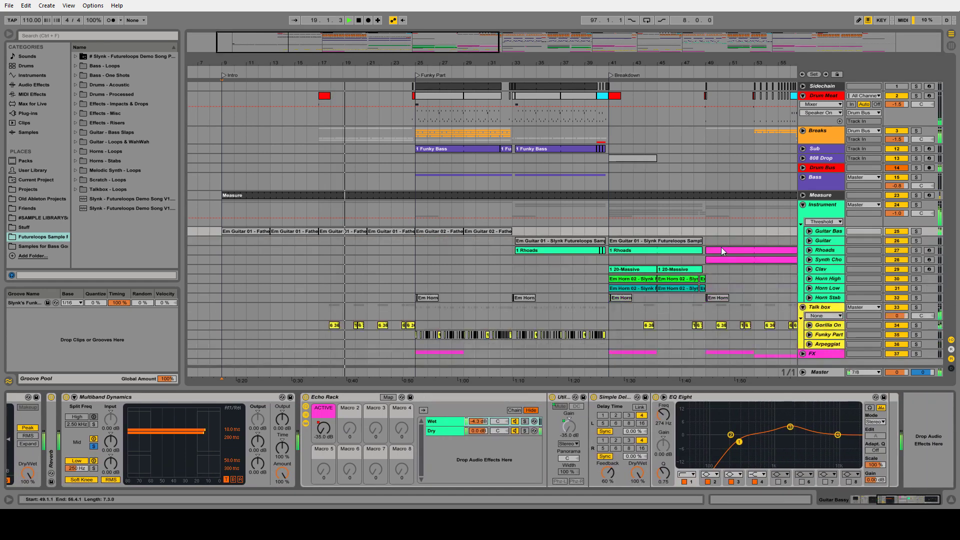
Expand the Breaks group and inspect the effects on its acoustic drums, a break track and the group itself.
left_click(803, 132)
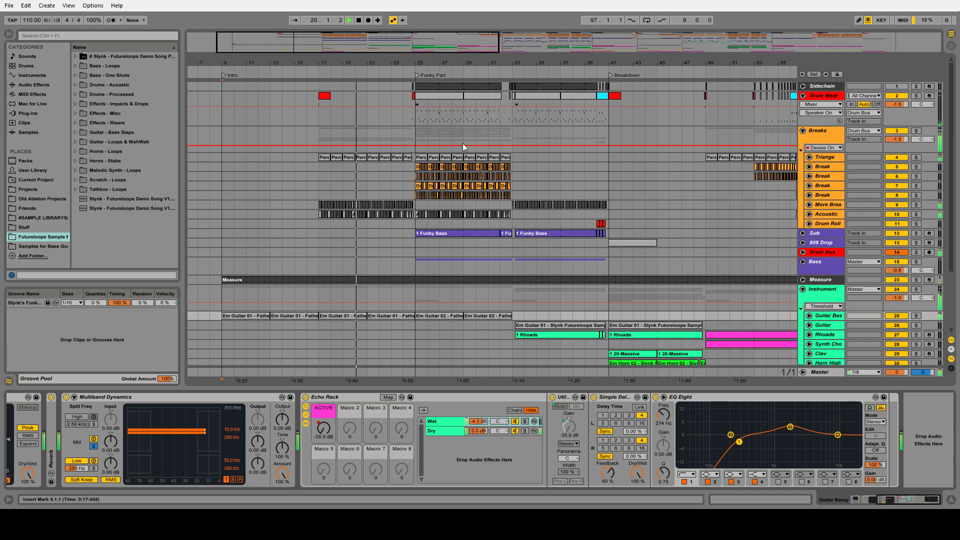
left_click(809, 214)
left_click(749, 255)
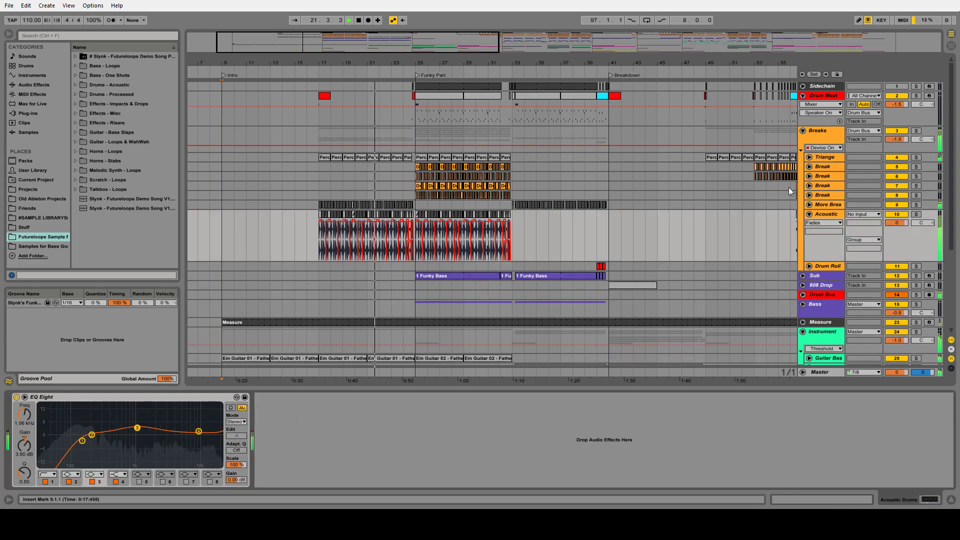
left_click(824, 205)
left_click(533, 250)
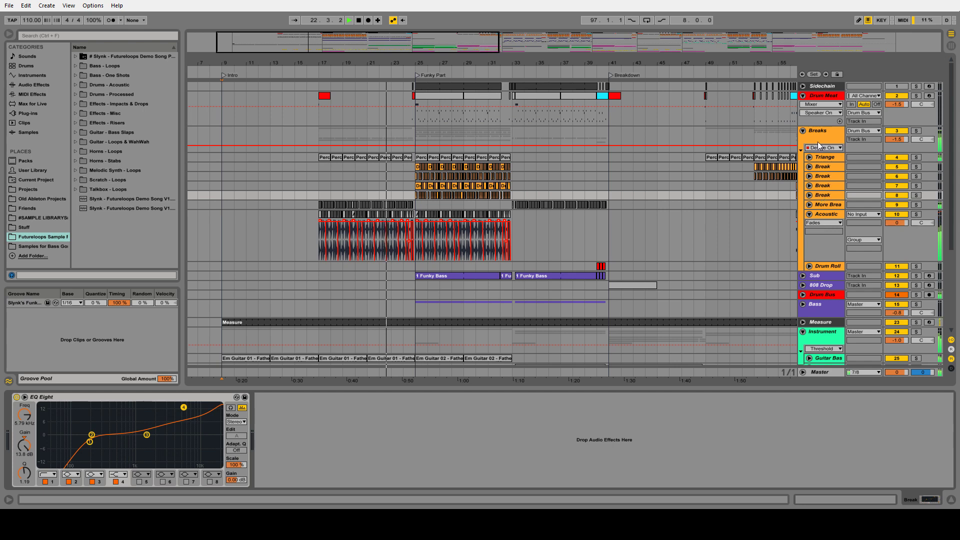
left_click(533, 137)
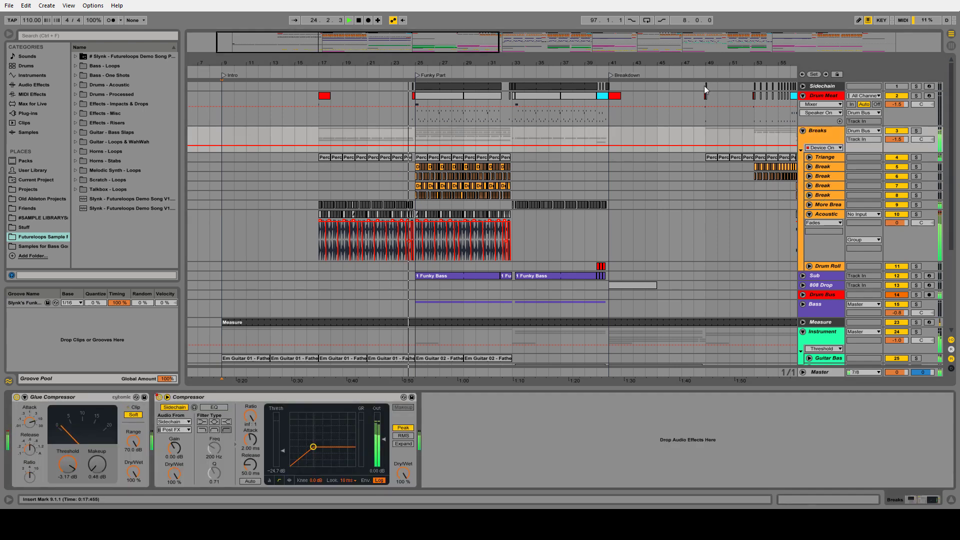
Collapse the Breaks group and show the Drum Meat track's Drum Rack.
key("Left")
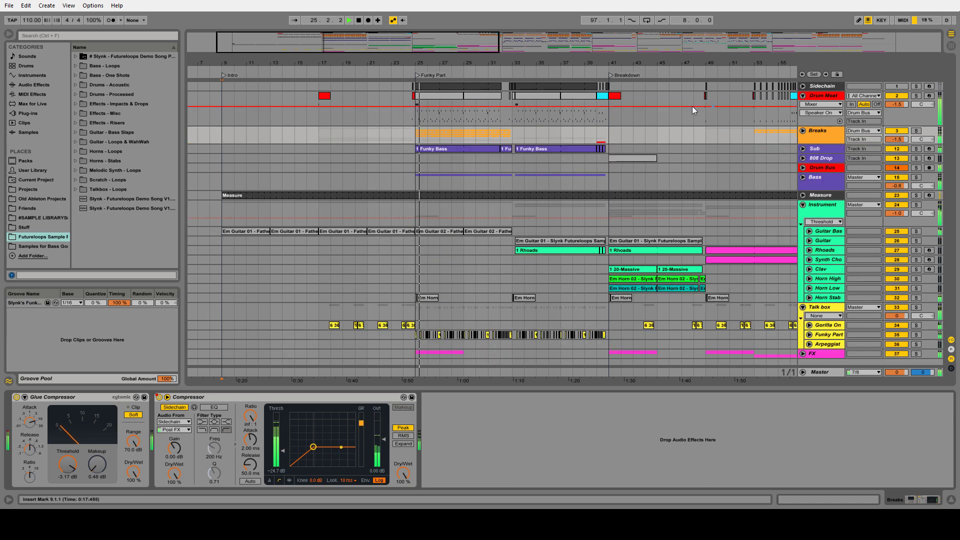
key("Up")
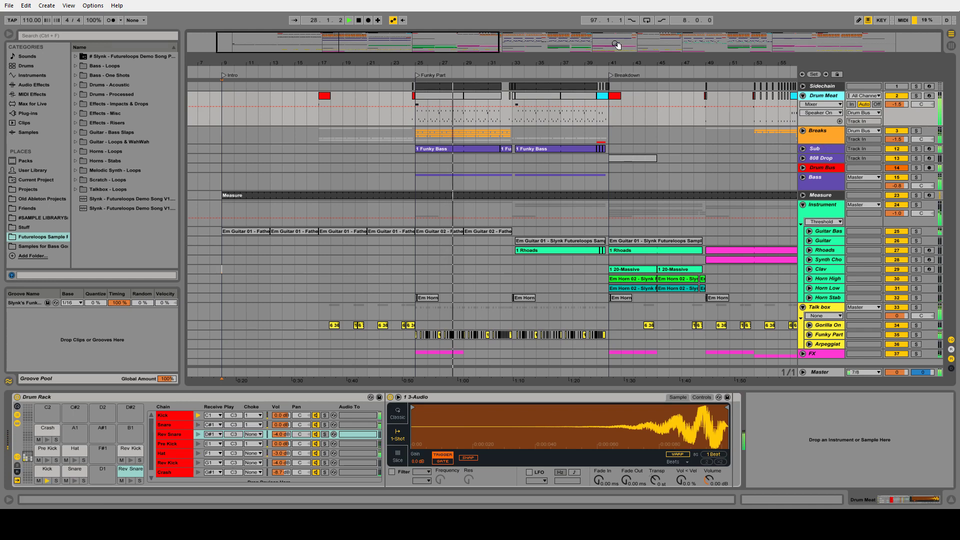
left_click_drag(369, 71, 371, 63)
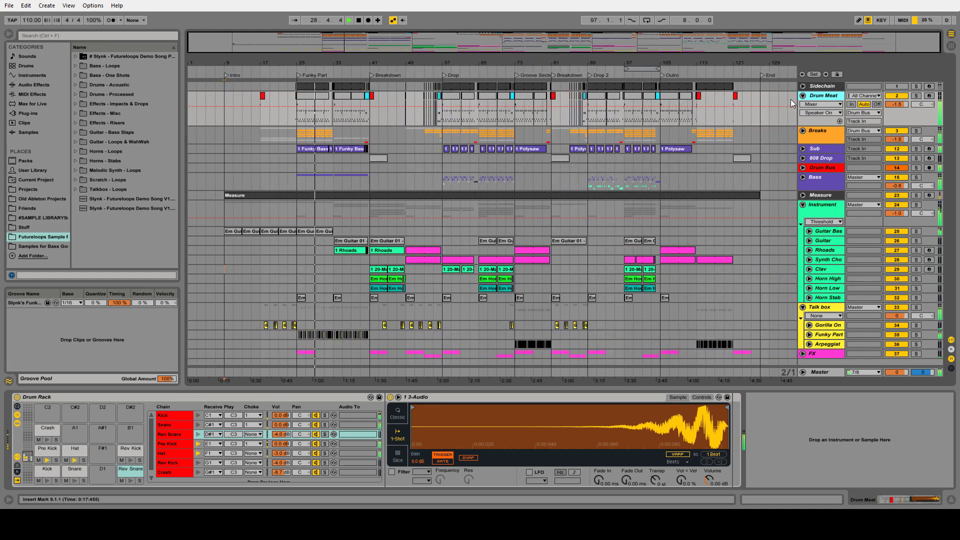
Check the mixer levels in Session View, including the Drum Meat chains and the Breaks subtracks, and return to Arrangement View.
key("Tab")
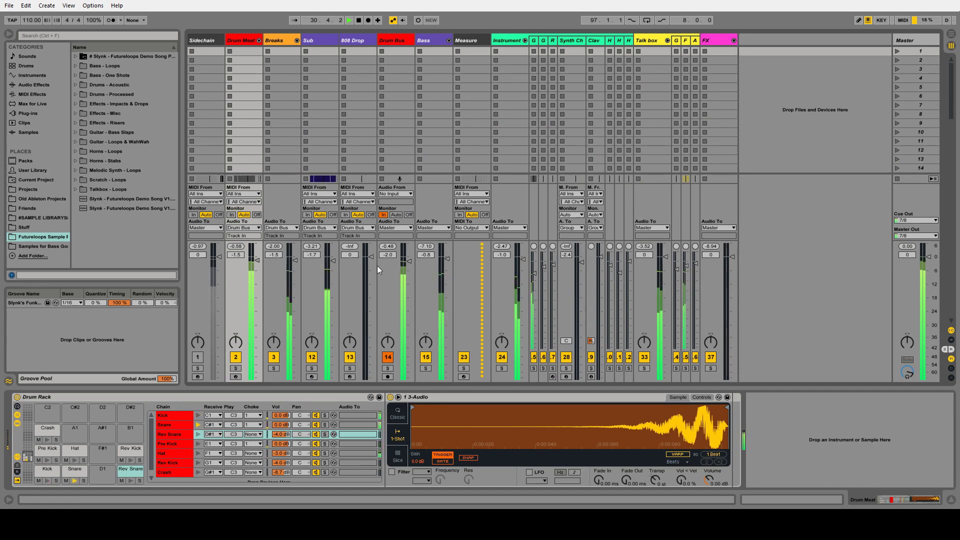
left_click_drag(388, 246, 387, 240)
left_click(260, 40)
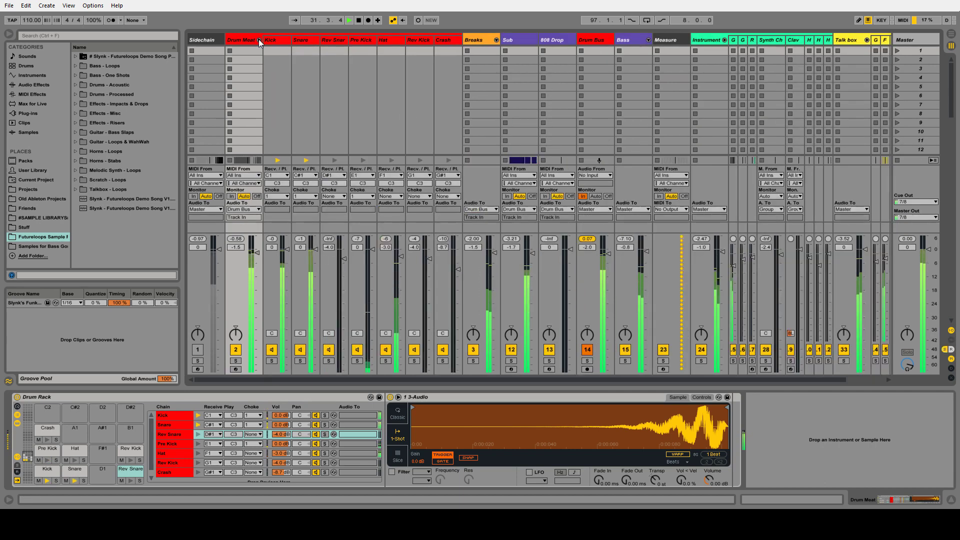
left_click(260, 40)
left_click(297, 41)
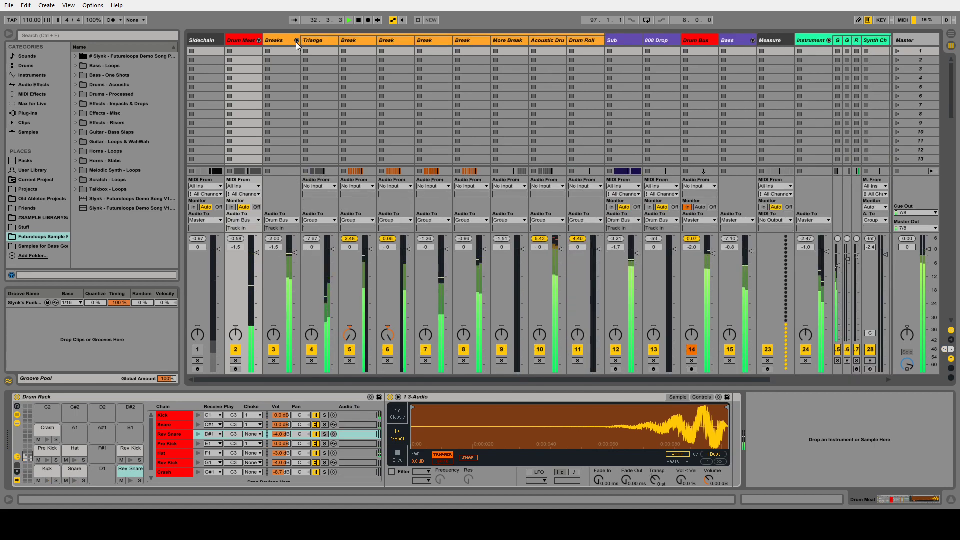
left_click(296, 41)
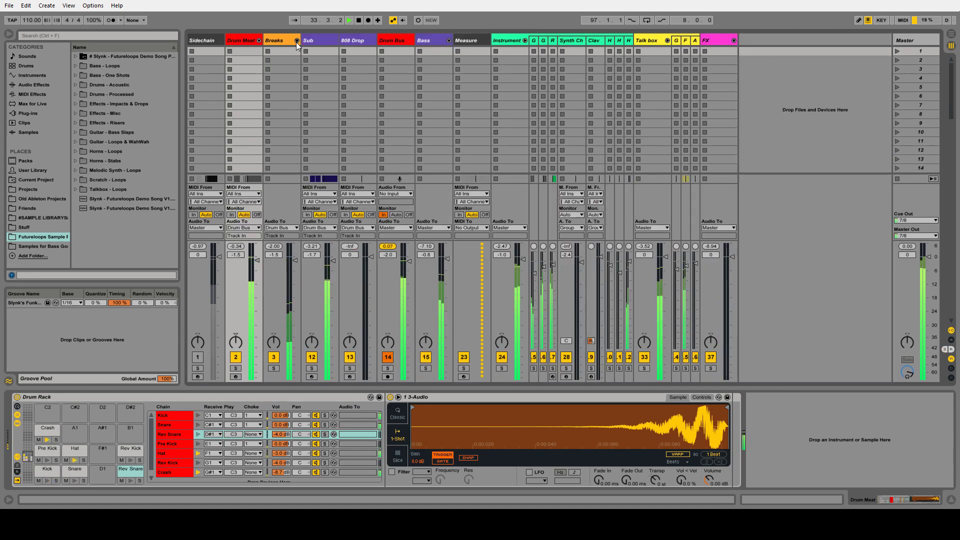
key("Tab")
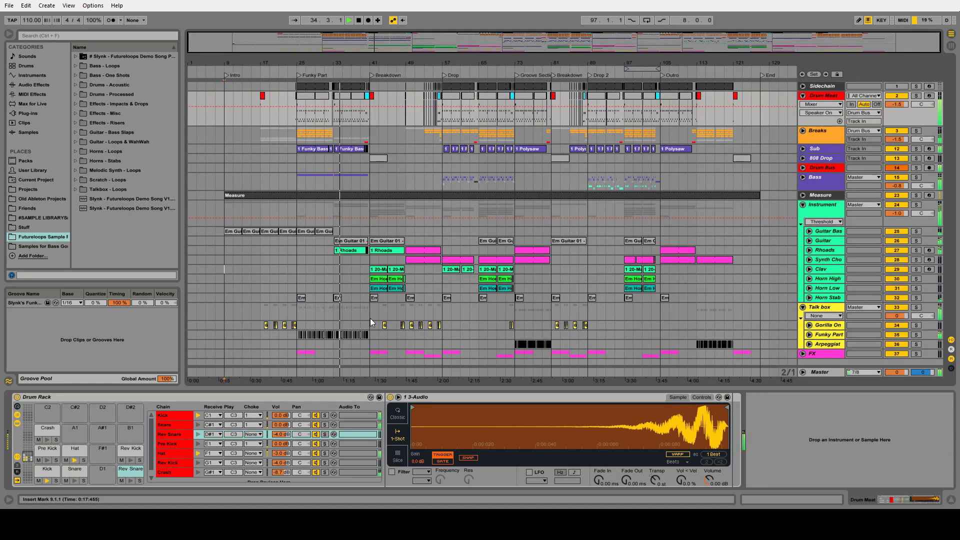
Inspect the Rhoads track's device chain, including its collapsed EQ Eight and Chorus, and fold the track.
left_click(810, 250)
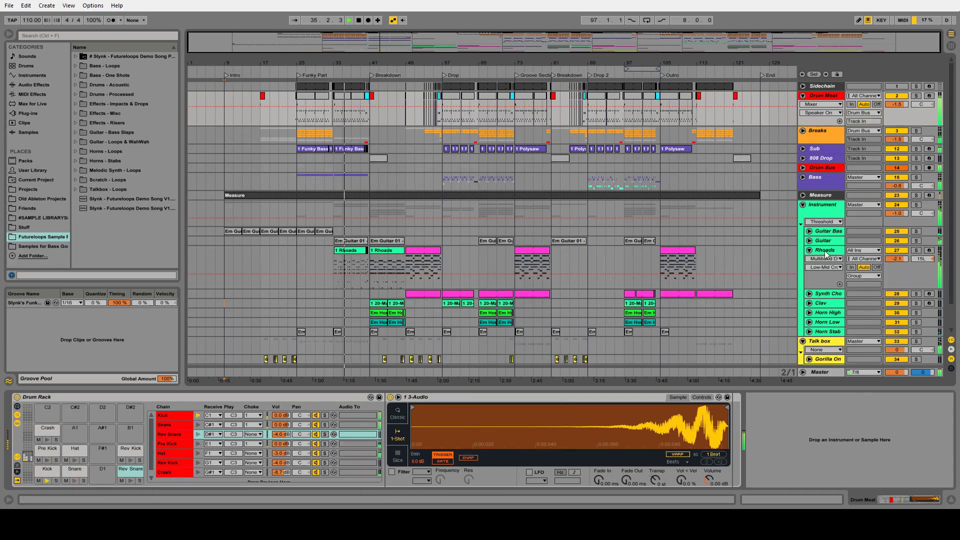
left_click(824, 252)
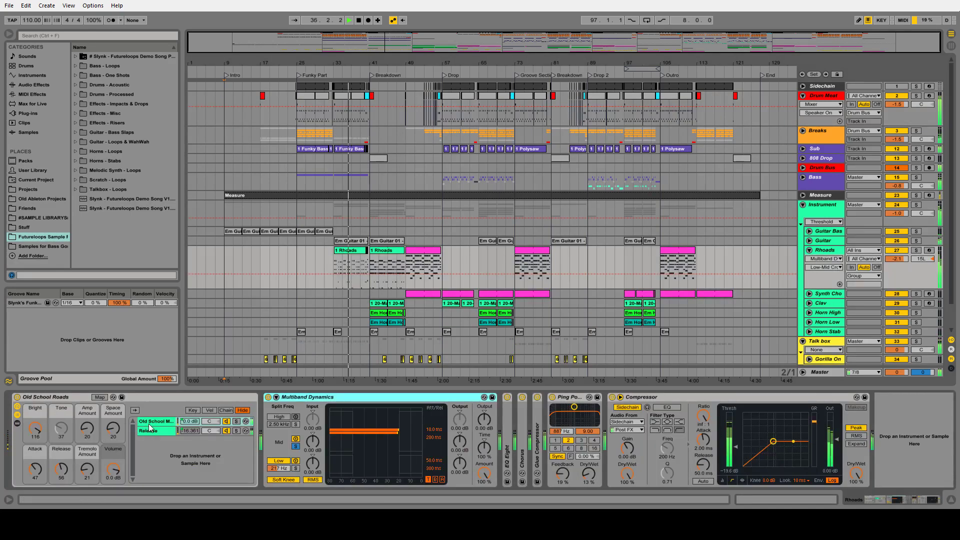
double_click(505, 433)
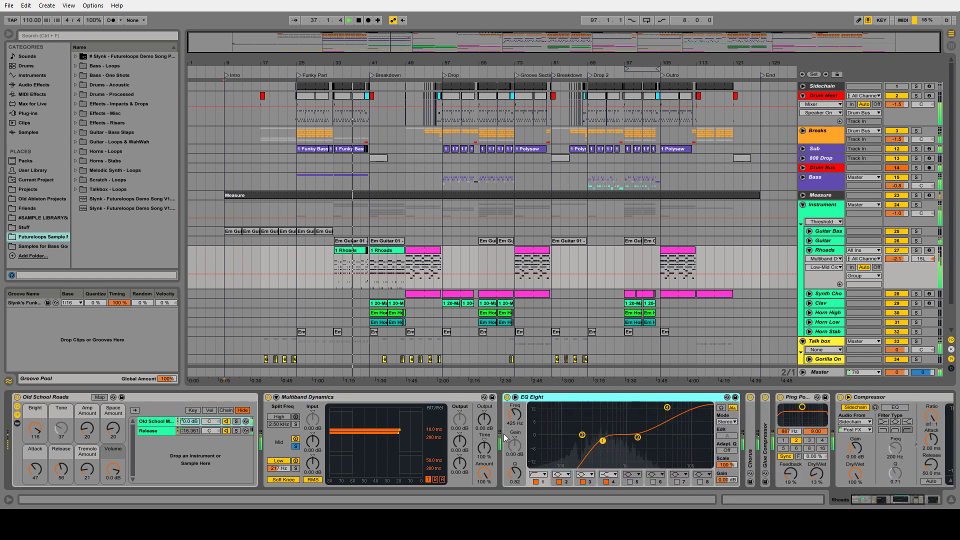
double_click(596, 398)
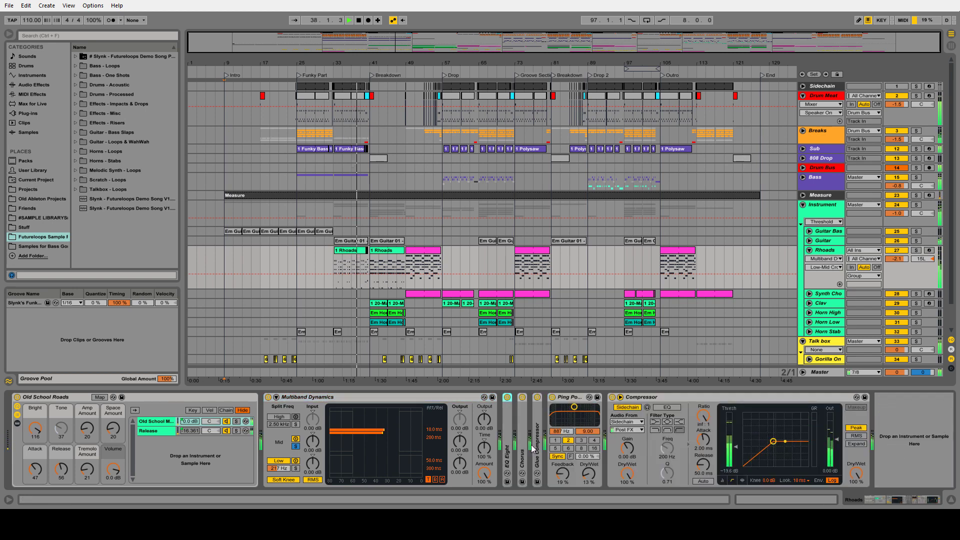
left_click(523, 450)
double_click(524, 450)
double_click(581, 397)
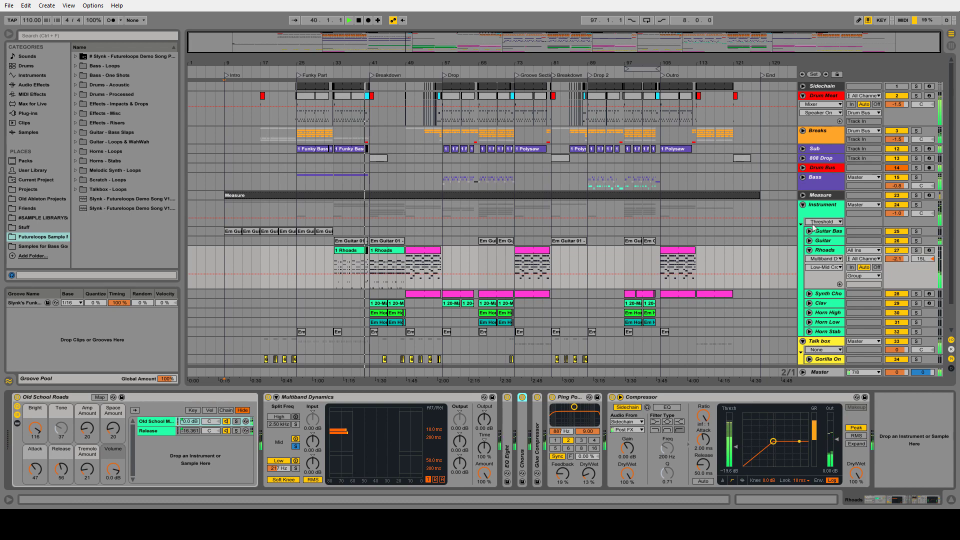
left_click(810, 250)
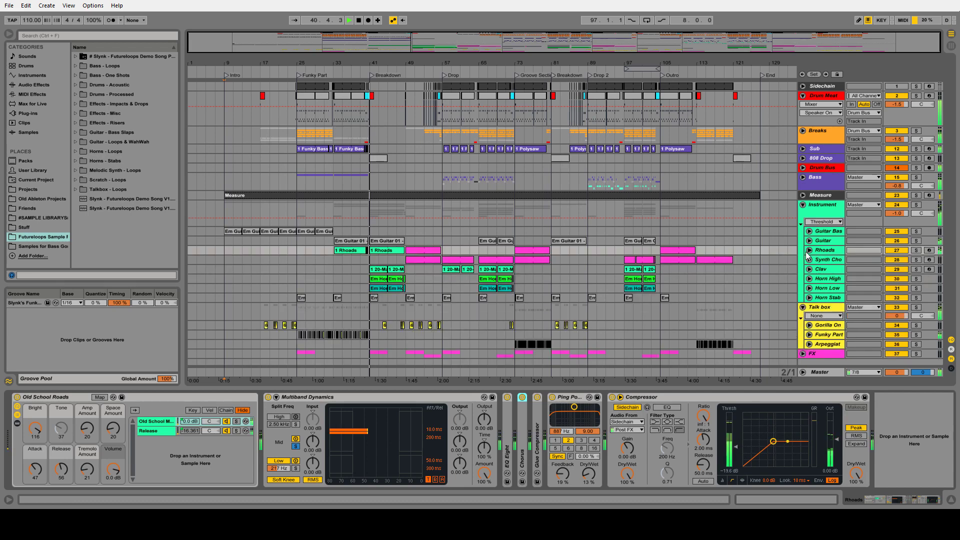
Unfold the Horn High track to view its audio clips, and fold it again.
left_click(810, 279)
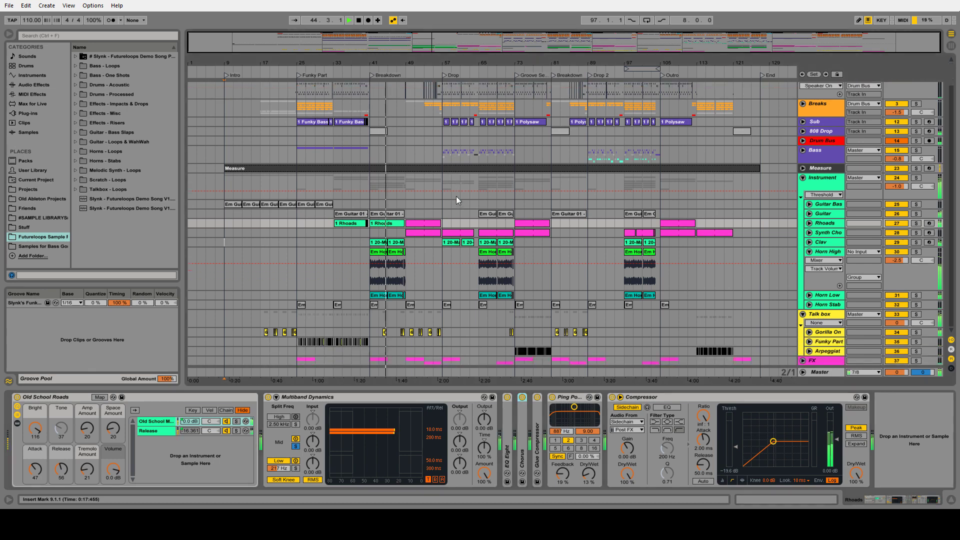
key("Left")
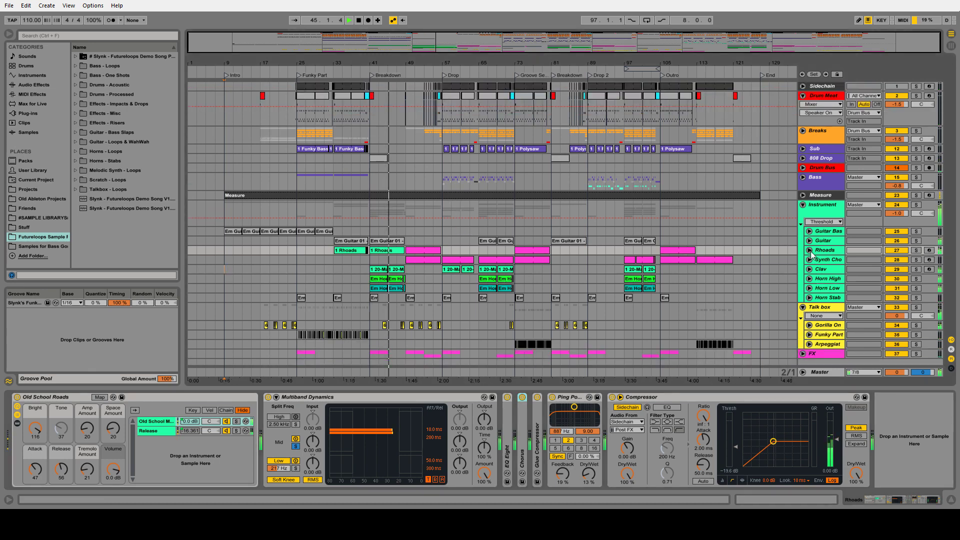
left_click(711, 249)
Unfold the Synth Chords track and open its Serum plug-in window.
left_click(810, 259)
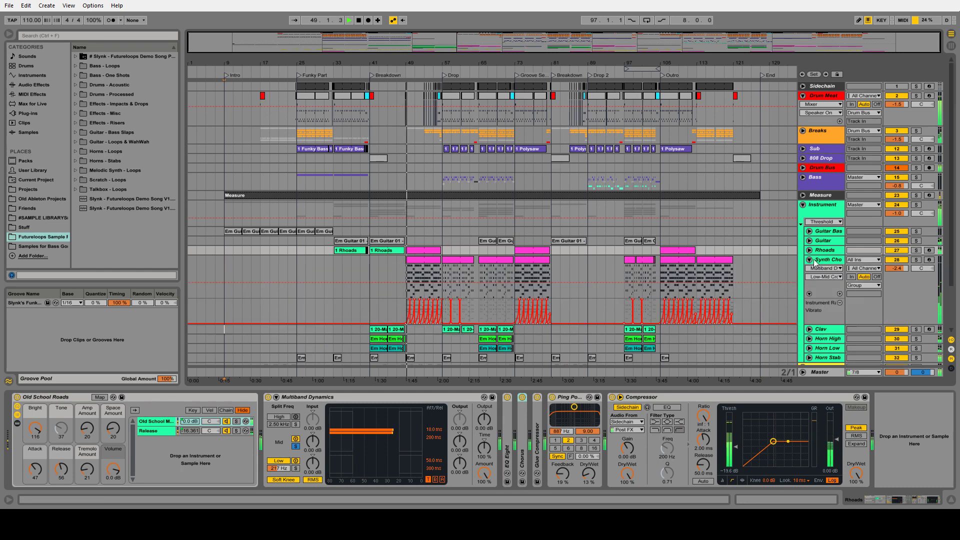
left_click(829, 260)
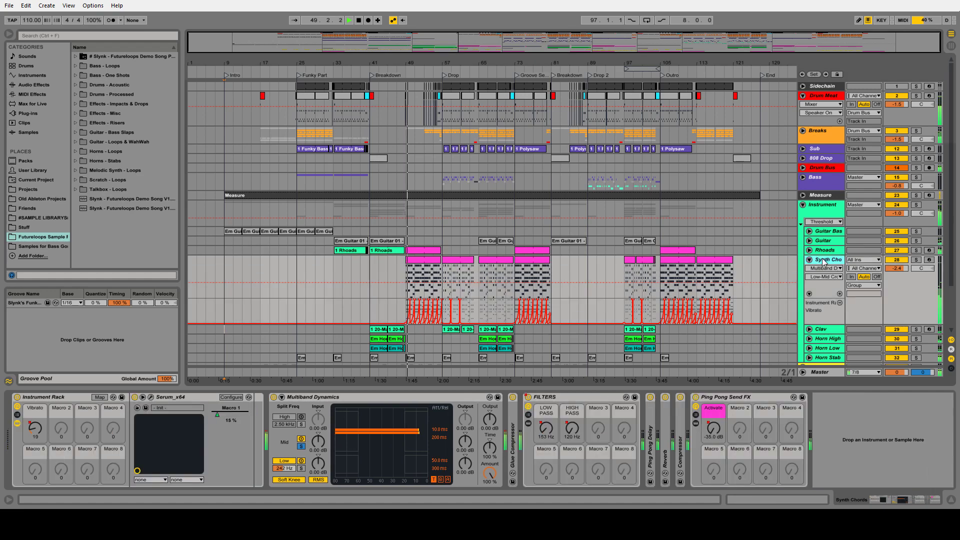
left_click(150, 397)
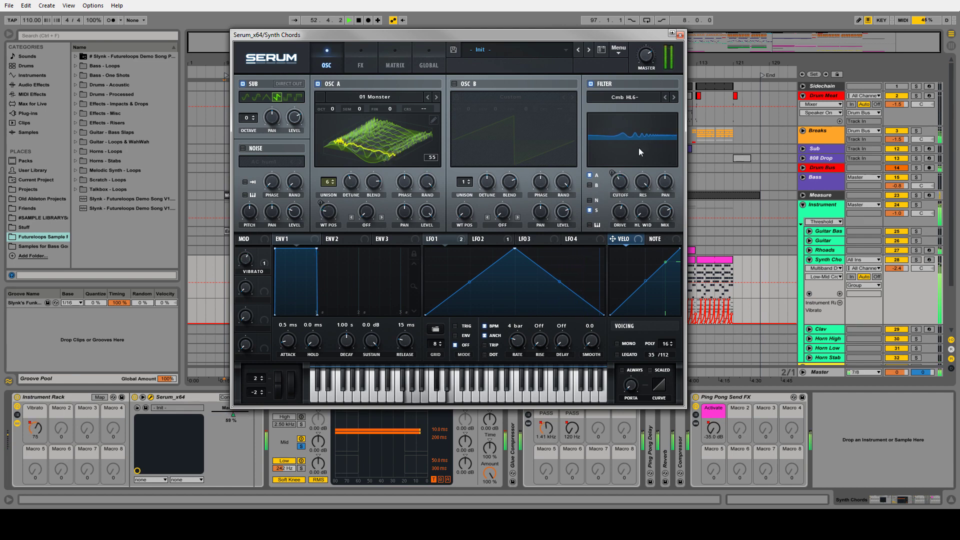
View Serum's LFO 2, LFO 3, ENV 2 and ENV 1 settings, close the plug-in window and fold Synth Chords.
left_click(487, 240)
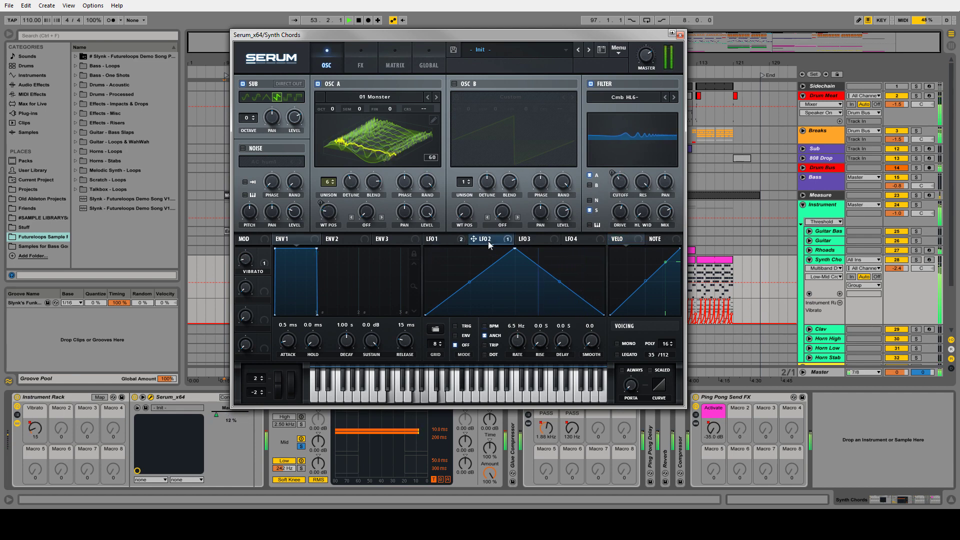
left_click(531, 238)
left_click(345, 237)
left_click(300, 239)
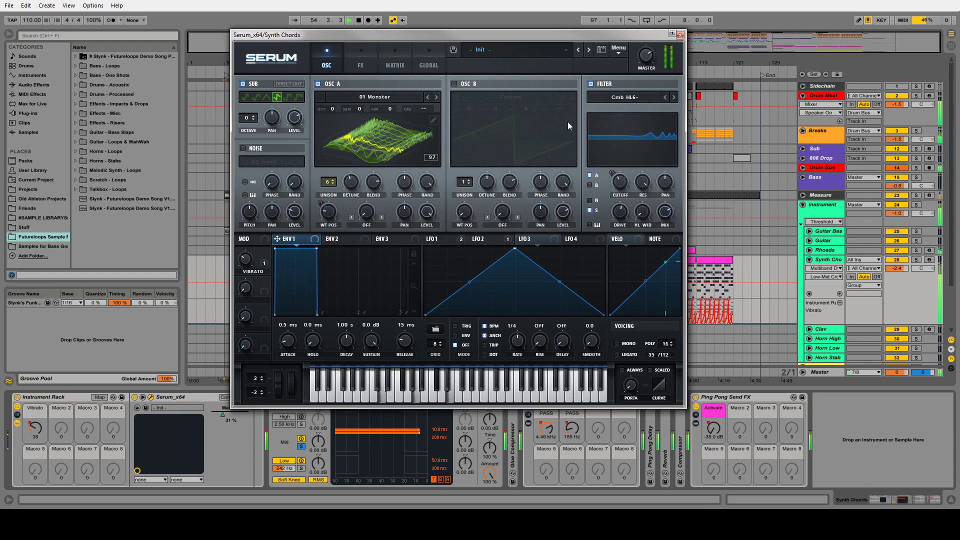
left_click(680, 35)
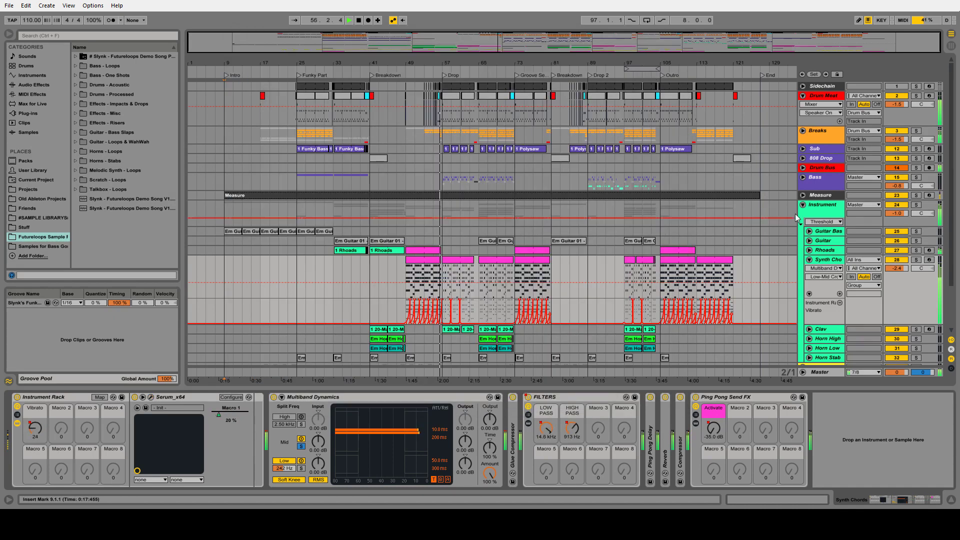
left_click(809, 260)
Expand the Bass group and inspect the Massive synths in the Polysaw track's Massive and Harmonic chains.
left_click(803, 177)
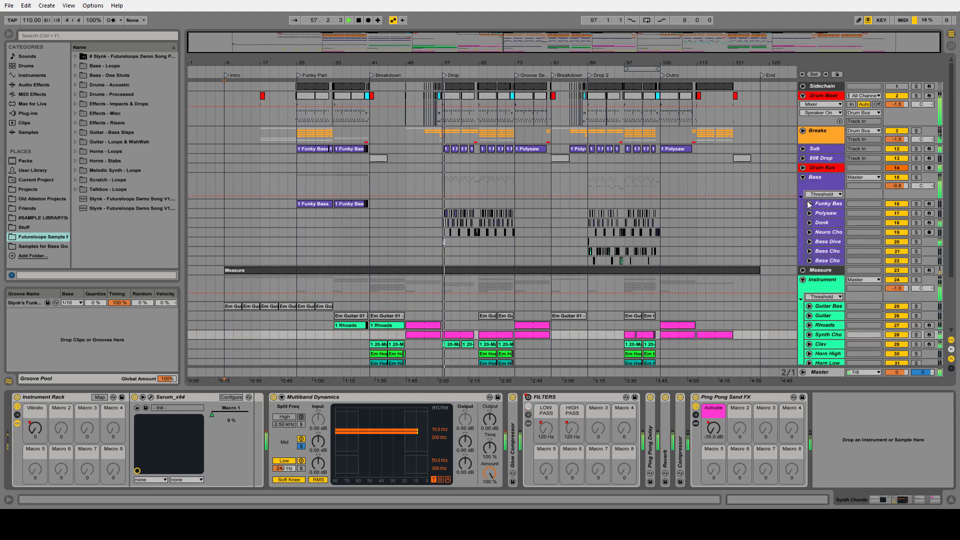
left_click(826, 213)
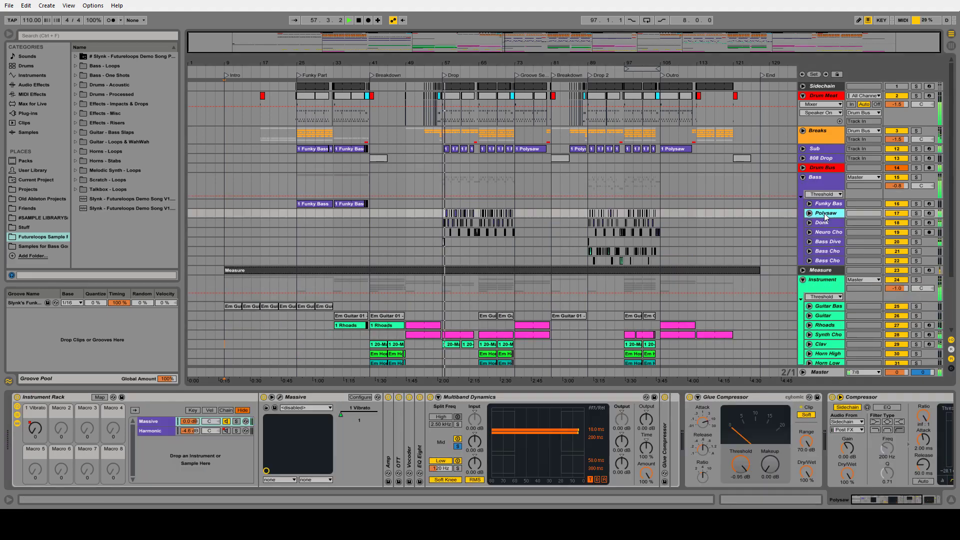
left_click(280, 397)
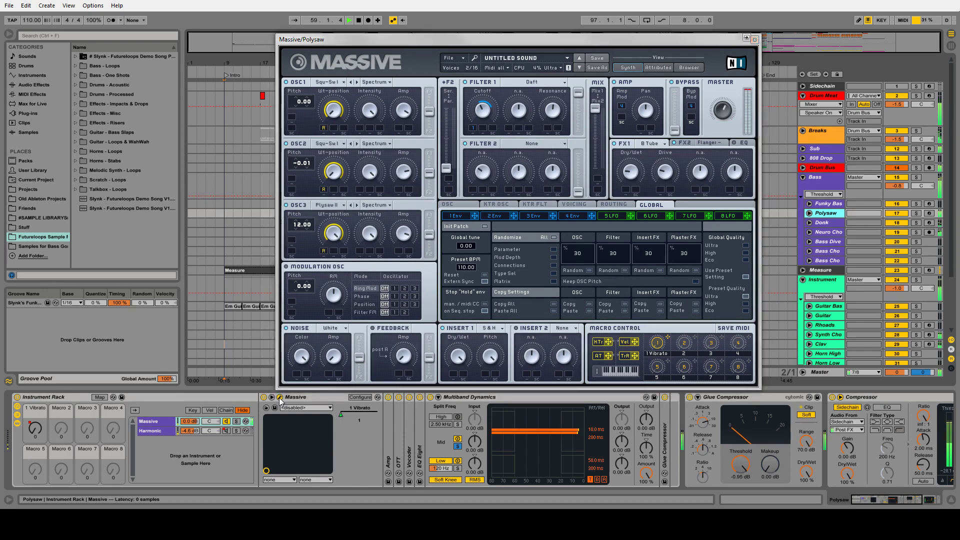
left_click(280, 398)
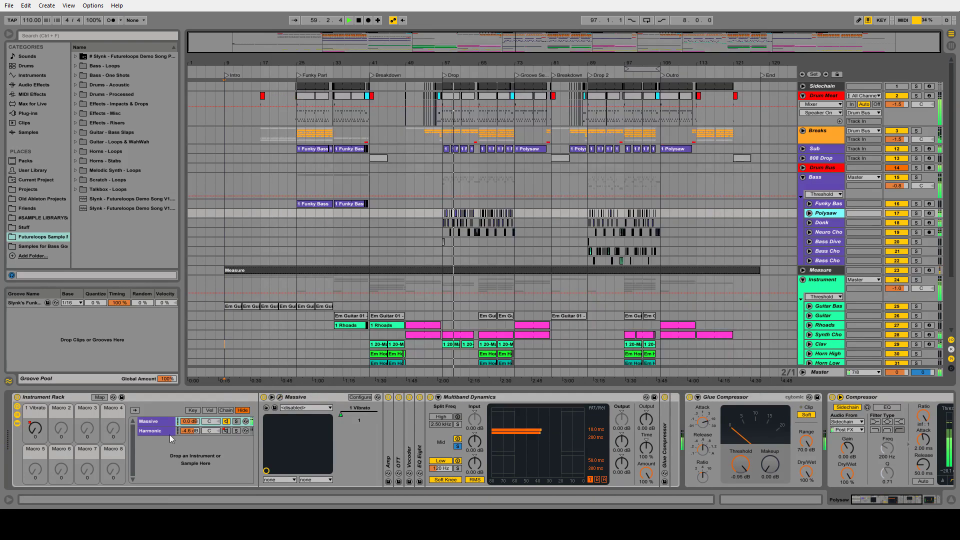
left_click(280, 398)
left_click(280, 397)
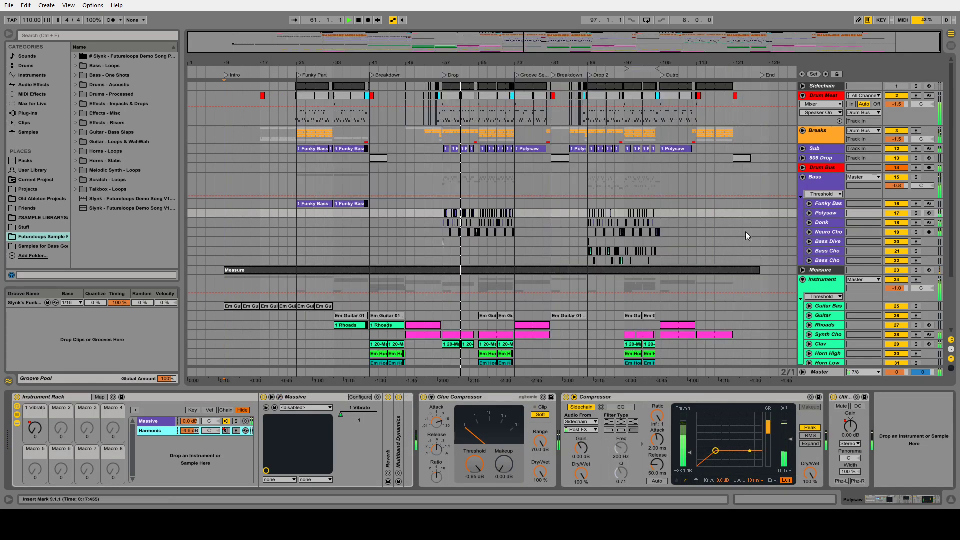
Inspect the Sub track's Massive synth and unfold the collapsed Warm Up Lows device in its chain.
left_click(815, 149)
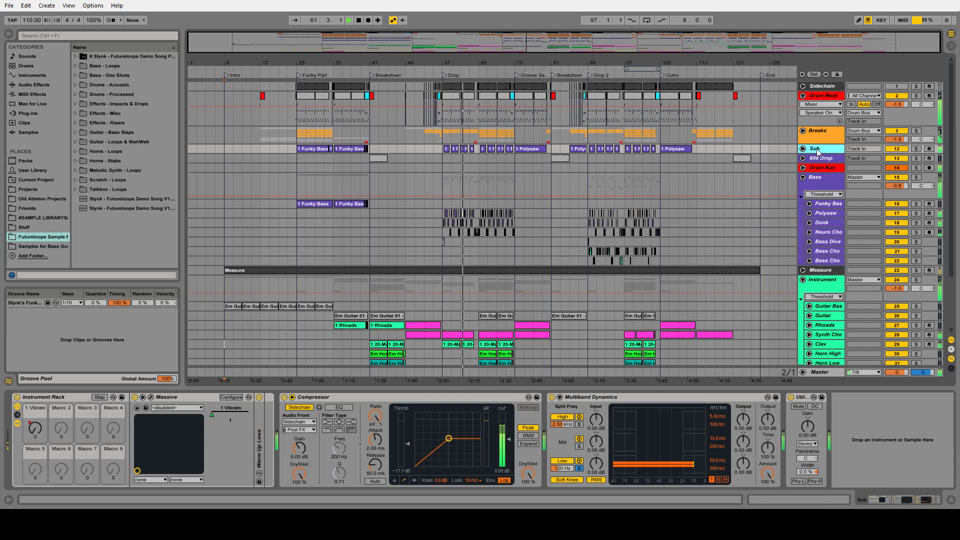
left_click(152, 397)
left_click(153, 398)
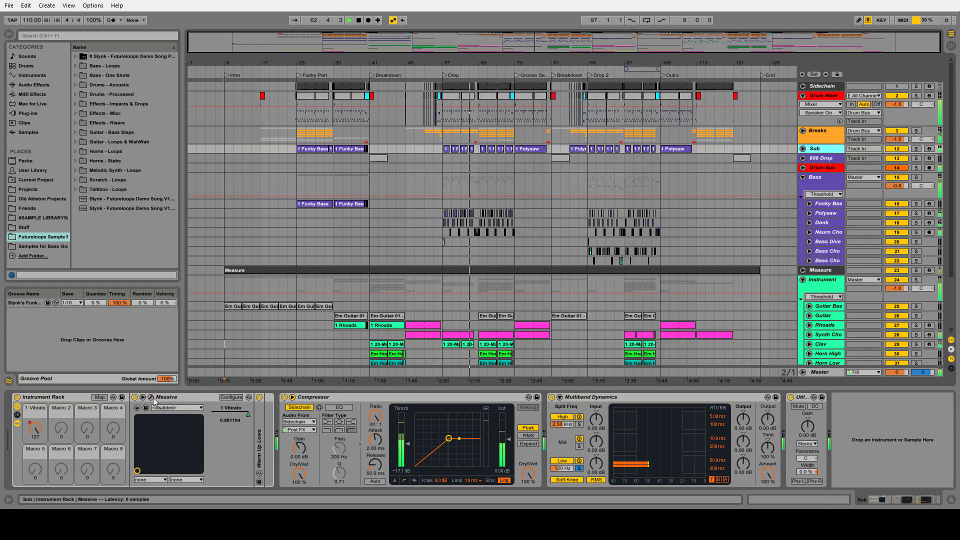
double_click(261, 447)
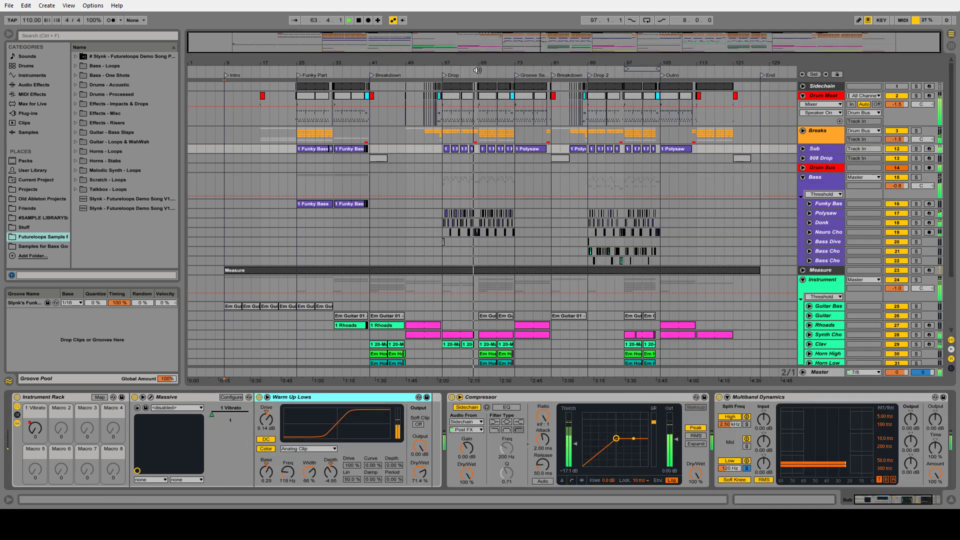
Unfold the Neuro Chops track to examine its frozen audio clips around bars 64 to 65, and fold it again.
key("plus")
key("plus")
key("plus")
left_click(810, 232)
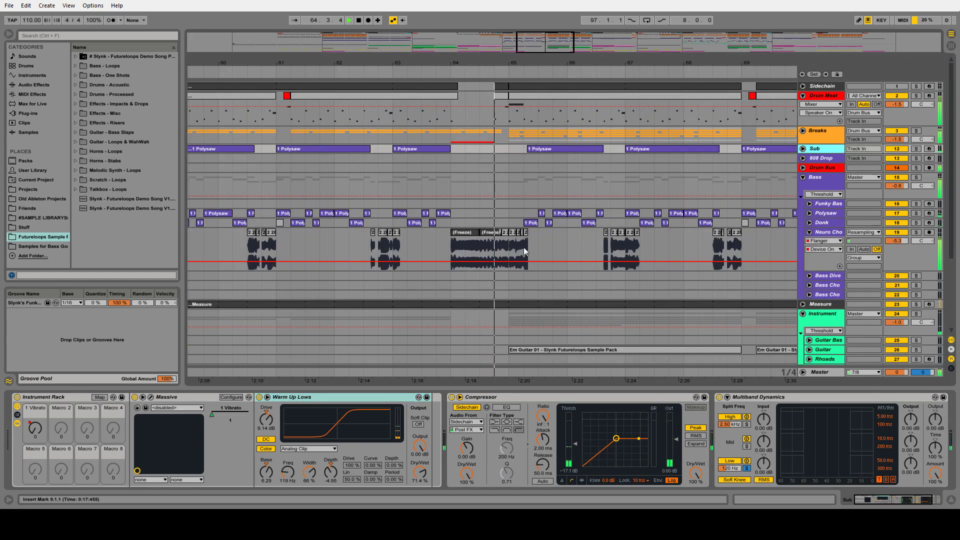
left_click_drag(449, 241, 560, 239)
left_click(564, 239)
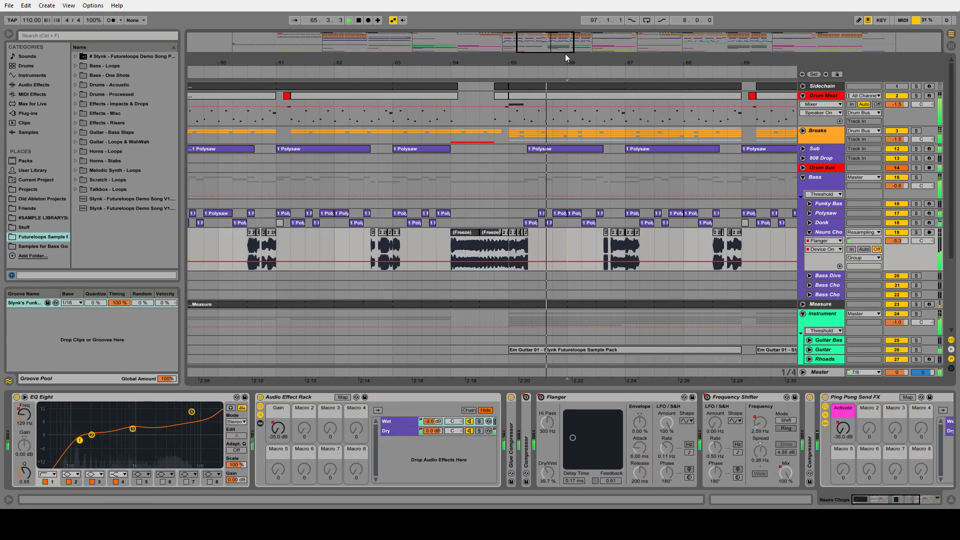
key("minus")
key("minus")
key("minus")
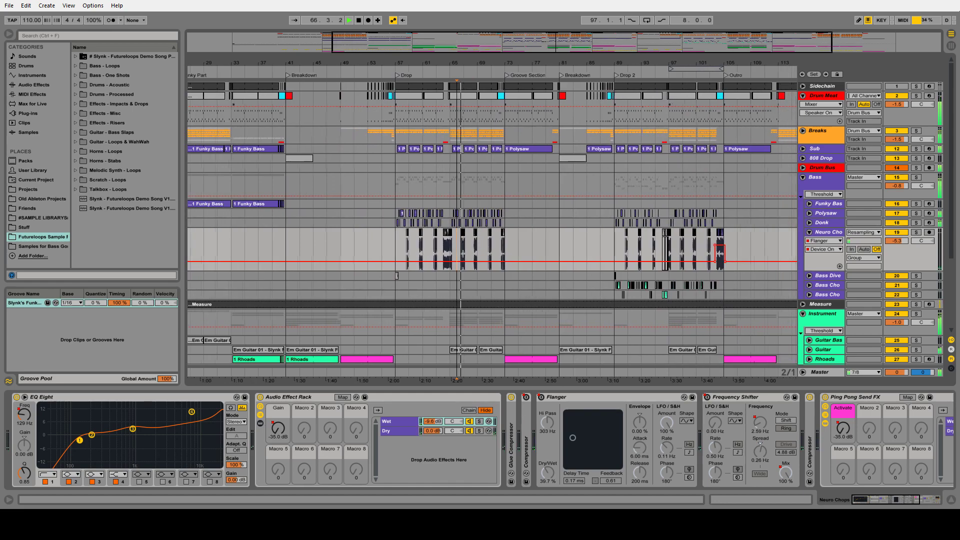
left_click(809, 232)
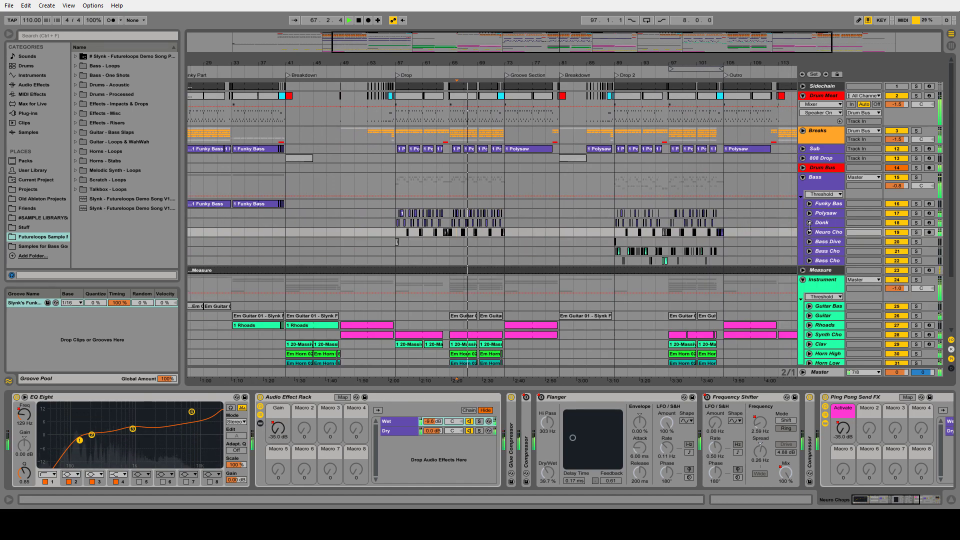
Unfold the Donk track, view its Serum oscillator and filter settings, and close the plug-in window and the track.
left_click(810, 222)
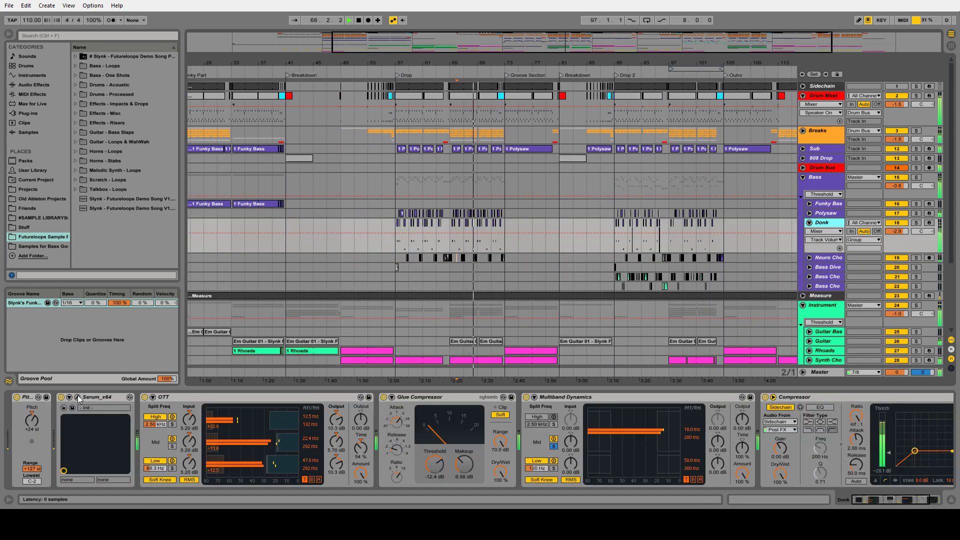
left_click(78, 397)
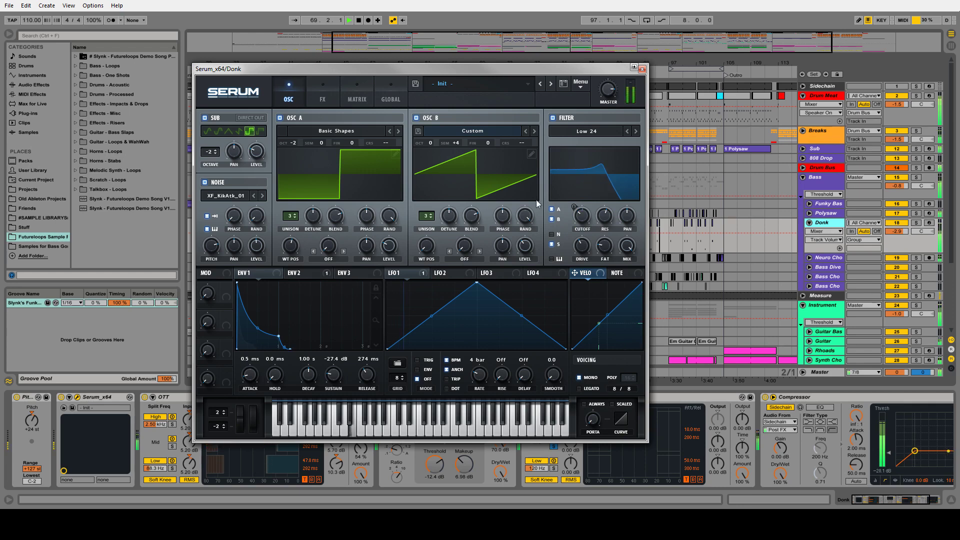
left_click_drag(590, 178, 602, 174)
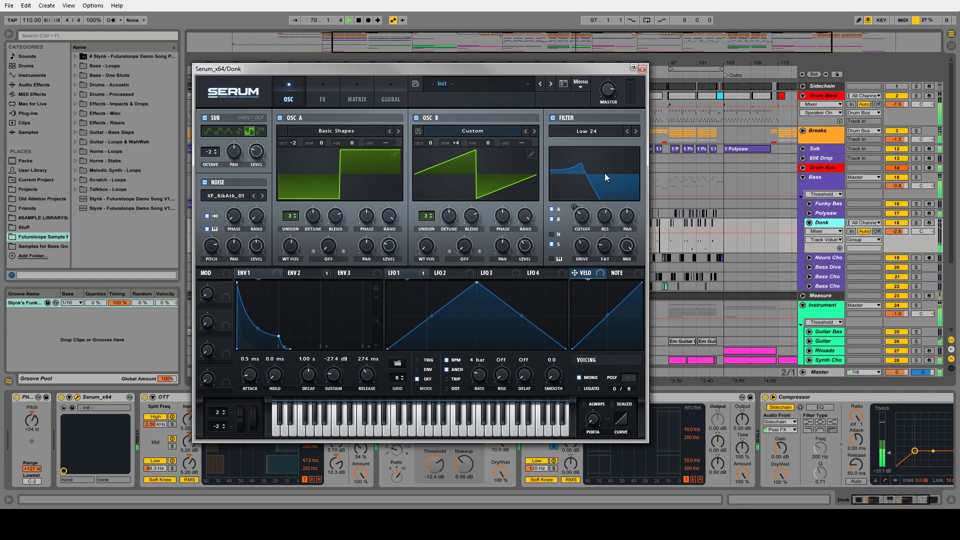
left_click(642, 68)
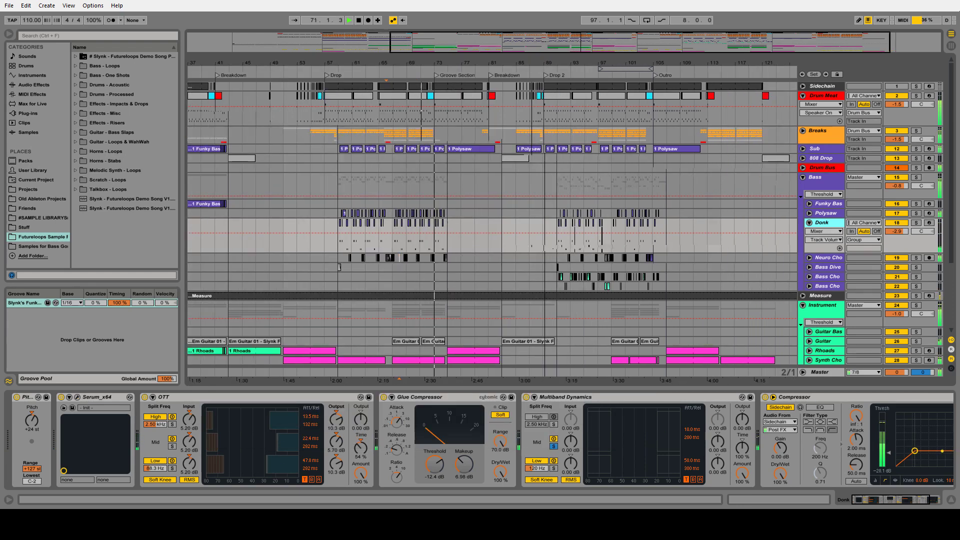
left_click(809, 223)
Collapse the Bass group.
scroll(689, 227, "down", 3)
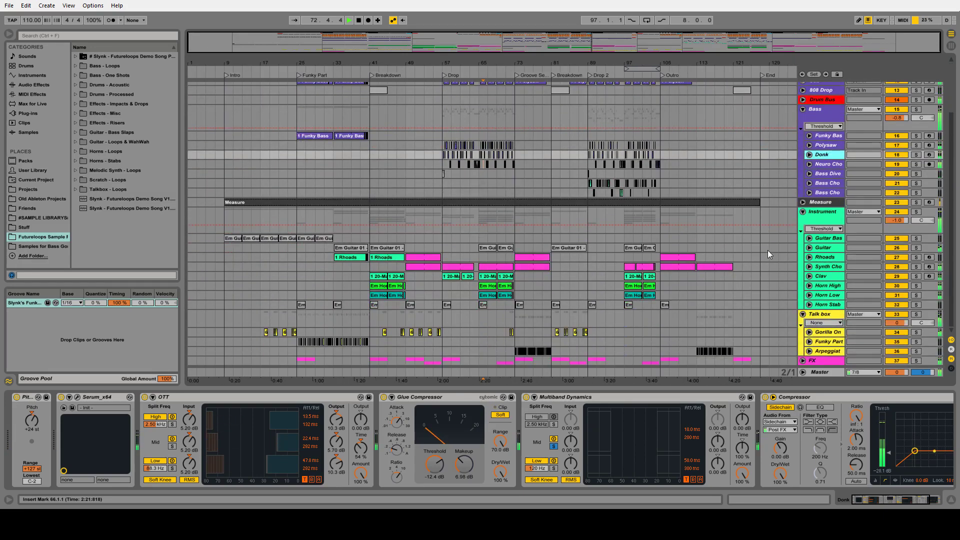
scroll(771, 248, "up", 3)
left_click(803, 177)
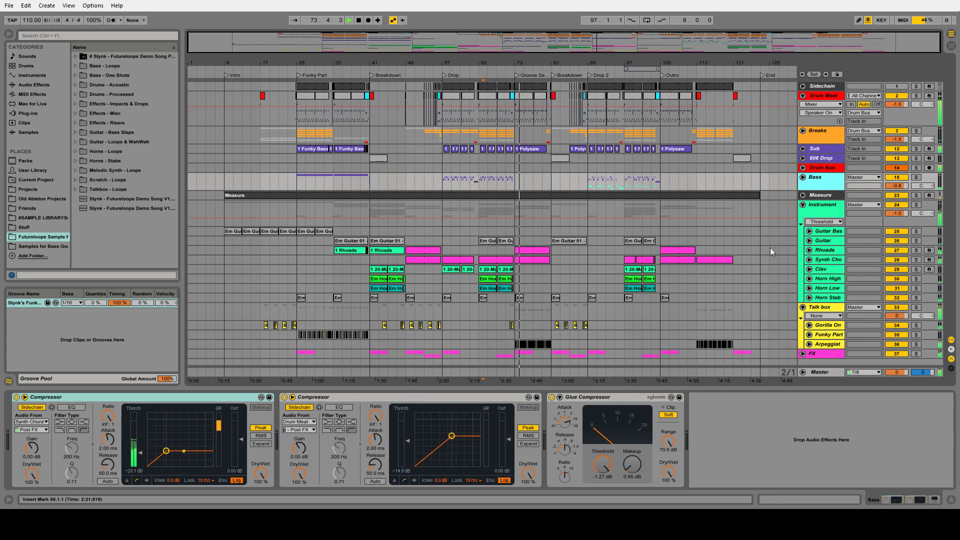
Expand the FX group, inspect the White Noise Sweep track's automation and Massive synth, and fold its White Noise Sweep and Riser tracks.
left_click(803, 354)
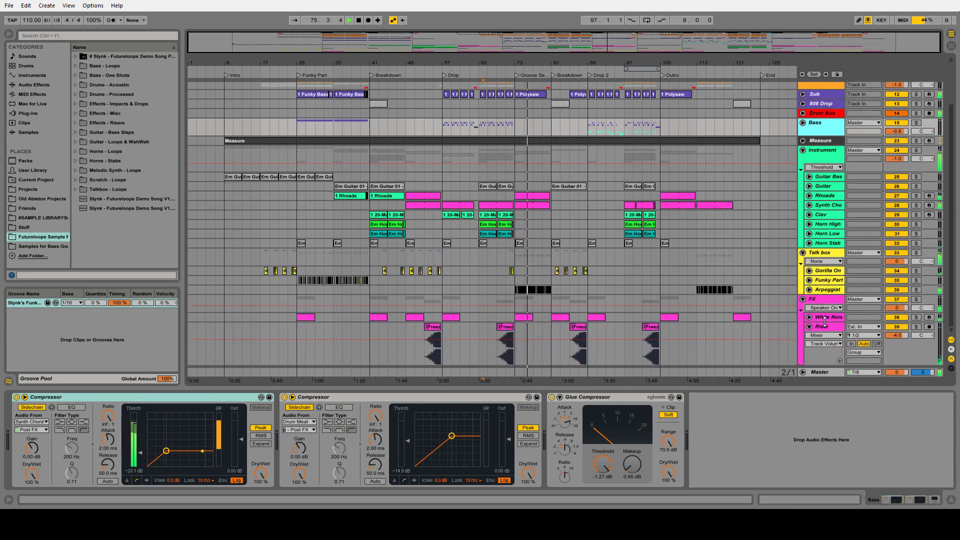
left_click_drag(825, 323, 826, 357)
scroll(733, 328, "down", 2)
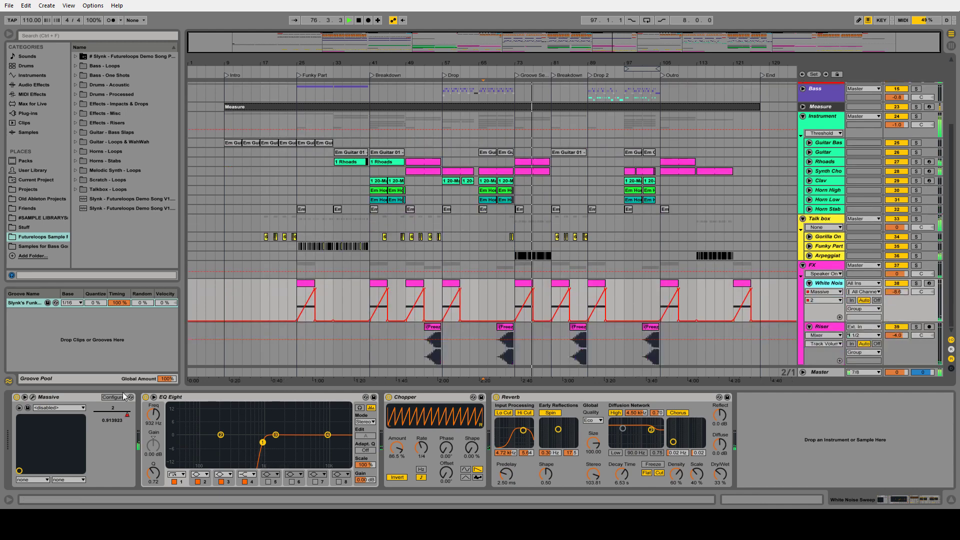
left_click(33, 398)
left_click(33, 398)
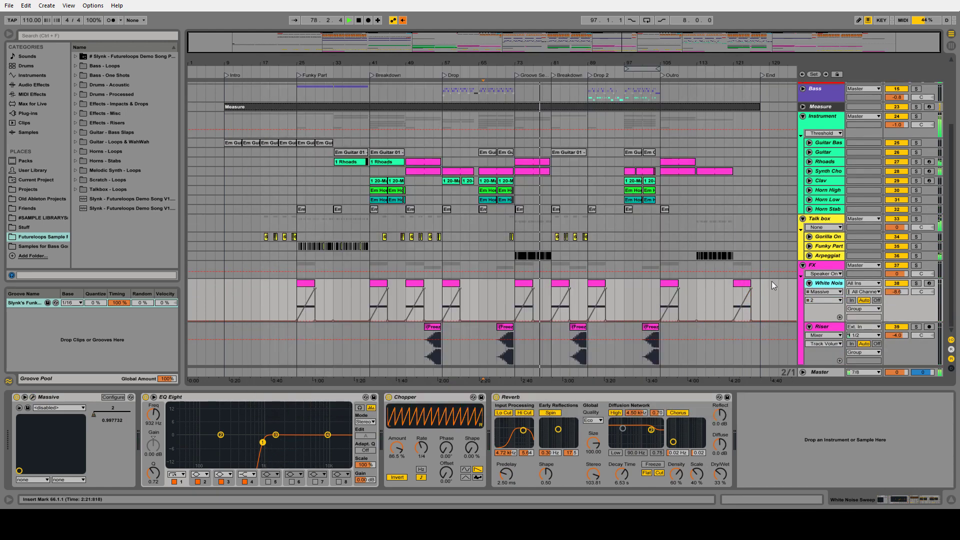
left_click(809, 283)
left_click(810, 293)
Collapse the Instrument group and expand the Bass group to examine its clips in the Drop 2 section.
scroll(642, 109, "up", 5)
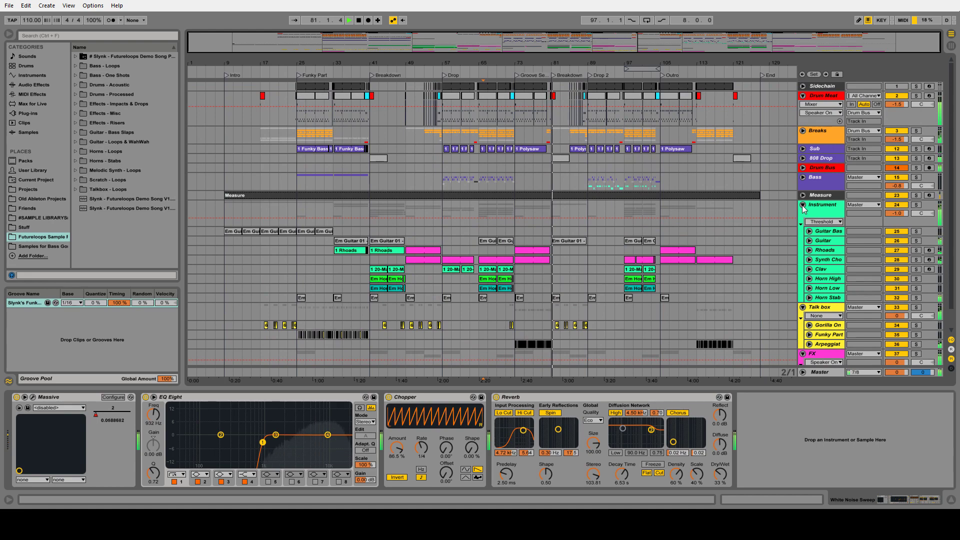
left_click(803, 205)
left_click_drag(617, 66, 265, 76)
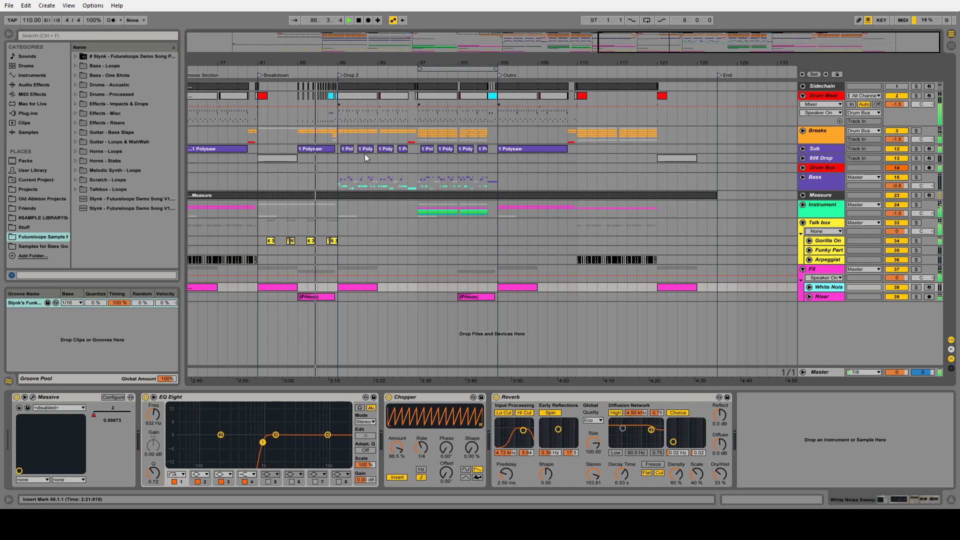
left_click(339, 189)
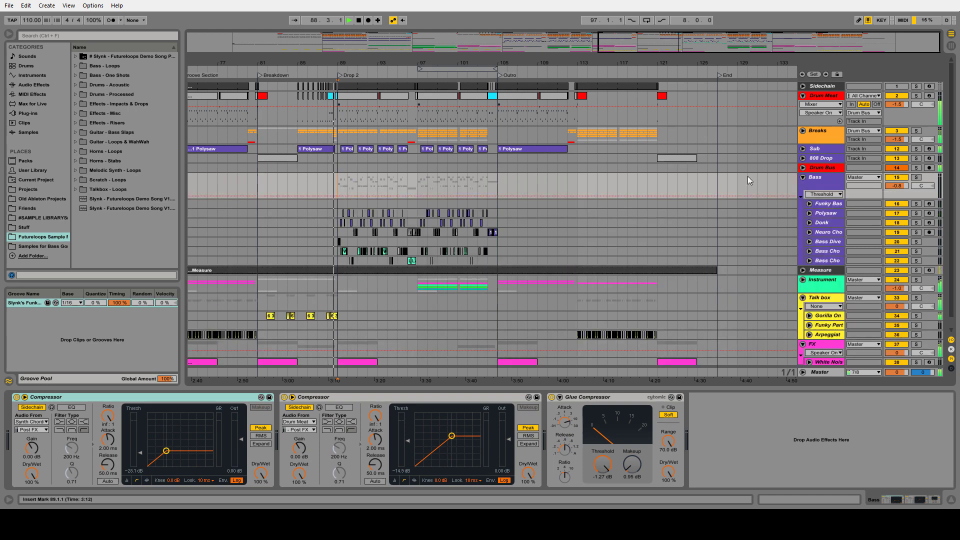
left_click(802, 177)
left_click_drag(393, 69, 414, 100)
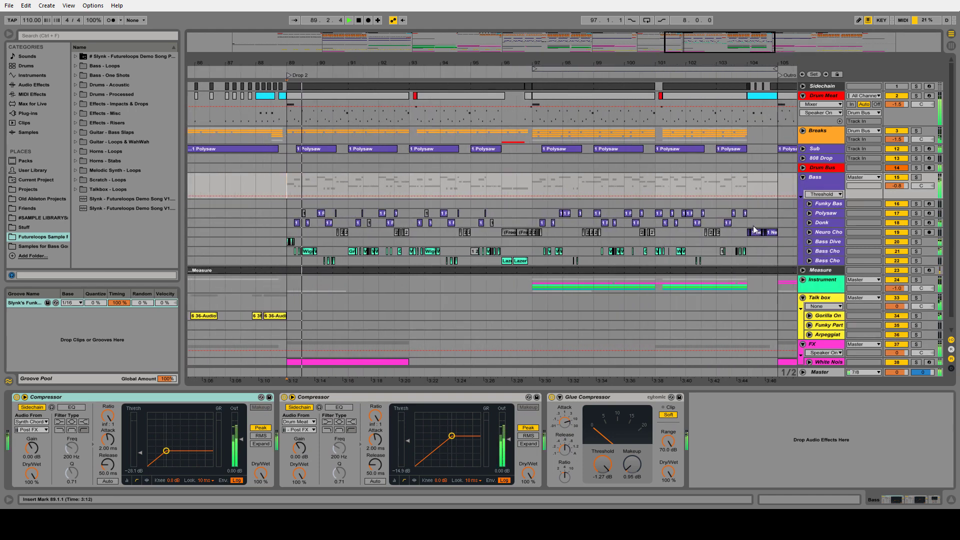
Unfold the Neuro Chops, Bass Dive, Bass Chops and Bass Chops 2 tracks to view their audio clips in Drop 2.
left_click(809, 251)
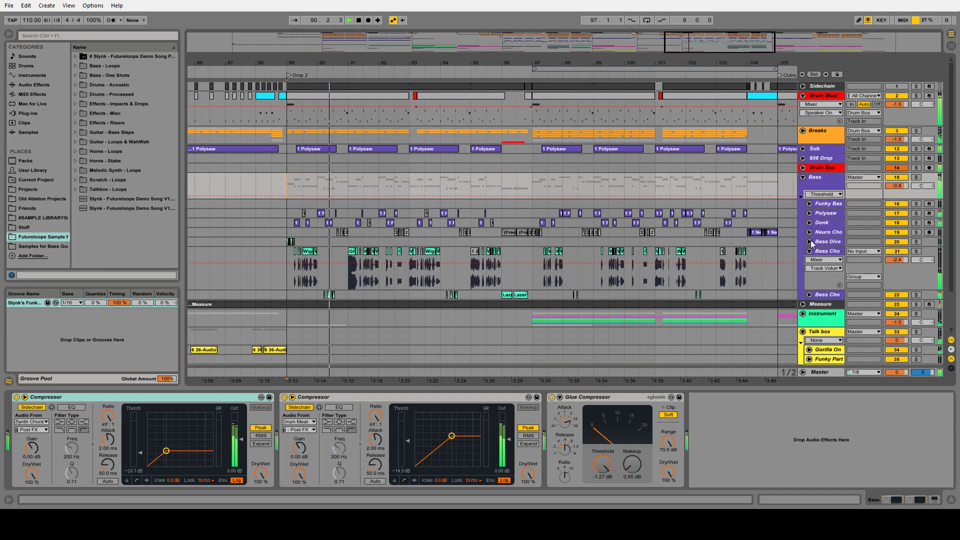
left_click(809, 241)
left_click(810, 232)
scroll(811, 280, "down", 2)
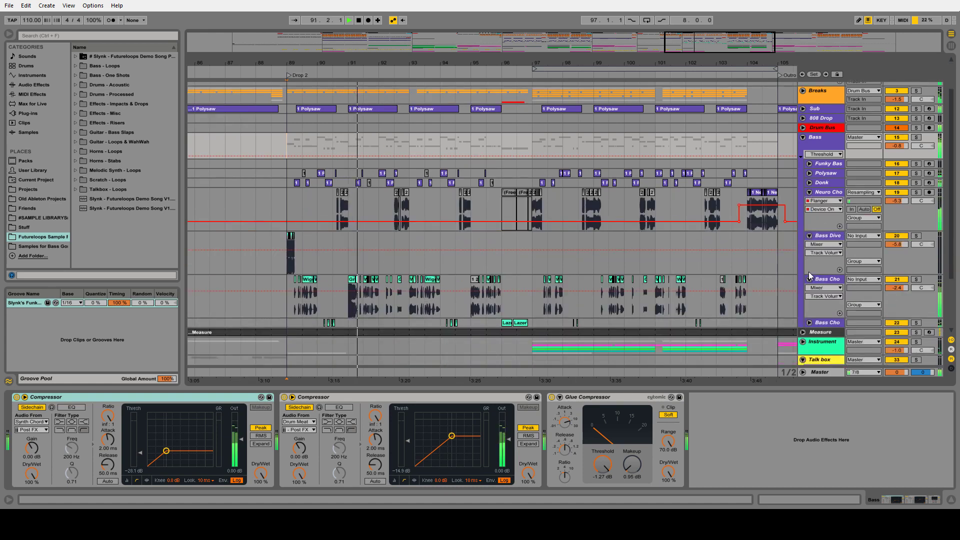
left_click(809, 323)
scroll(820, 260, "down", 3)
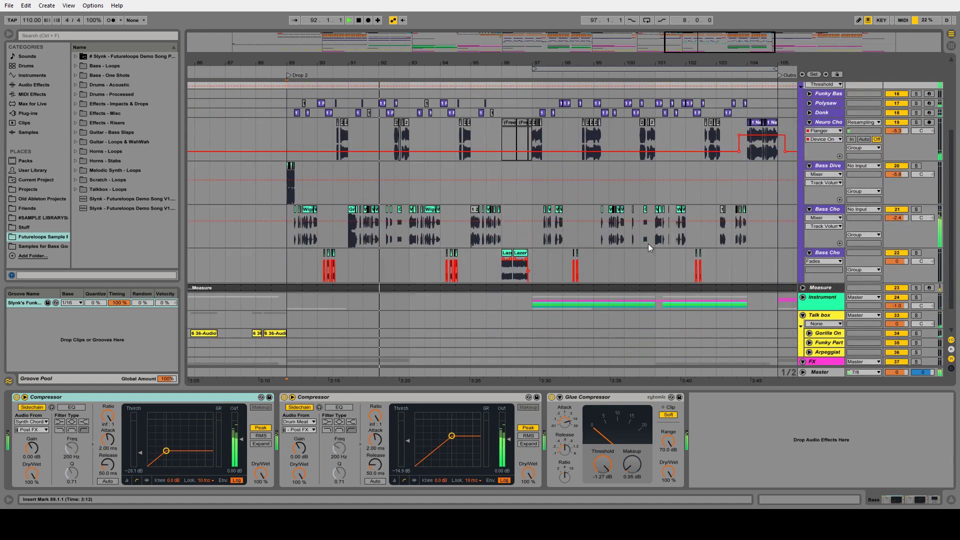
View the Bass Chops effects, and display the Auto Filter's Device On and Frequency automation on Bass Chops 2.
left_click(833, 212)
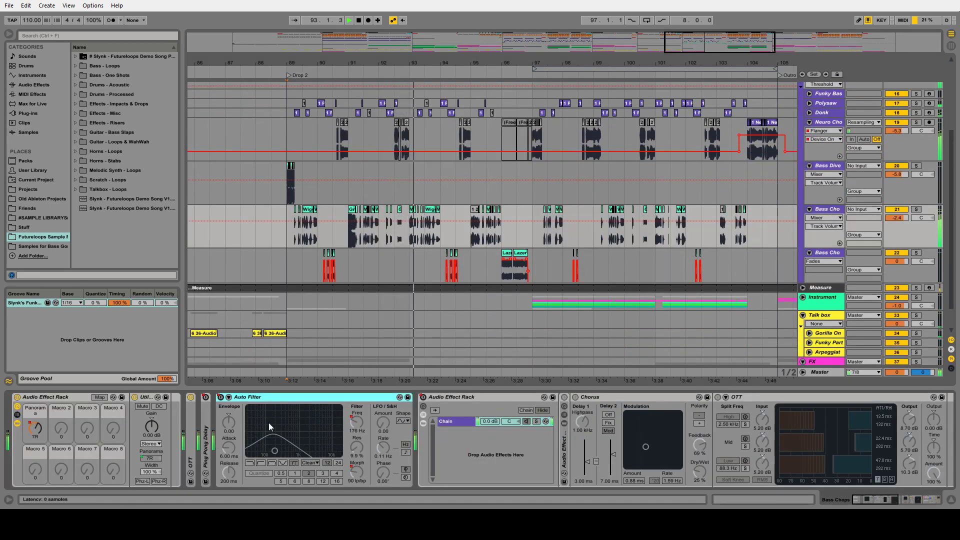
left_click(812, 256)
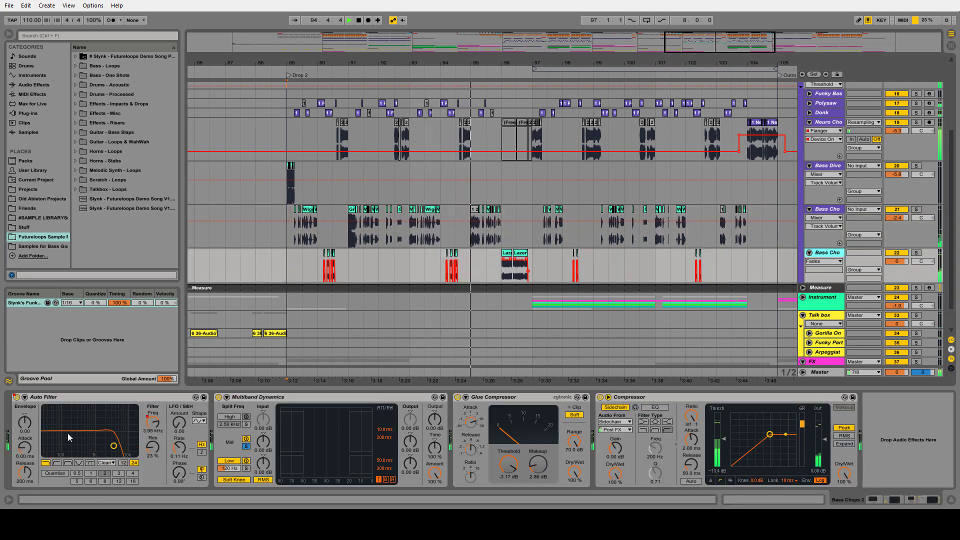
left_click(824, 261)
left_click(822, 284)
left_click(824, 269)
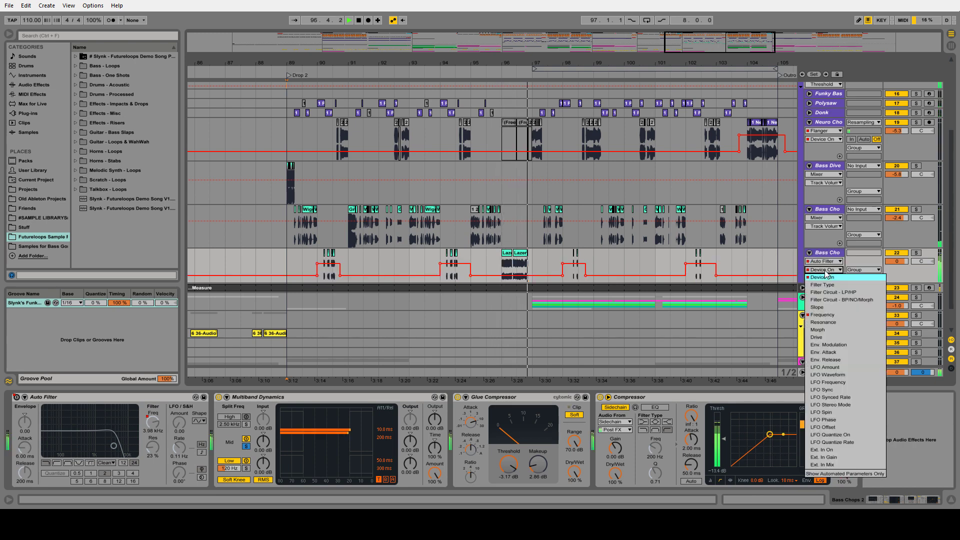
left_click(823, 315)
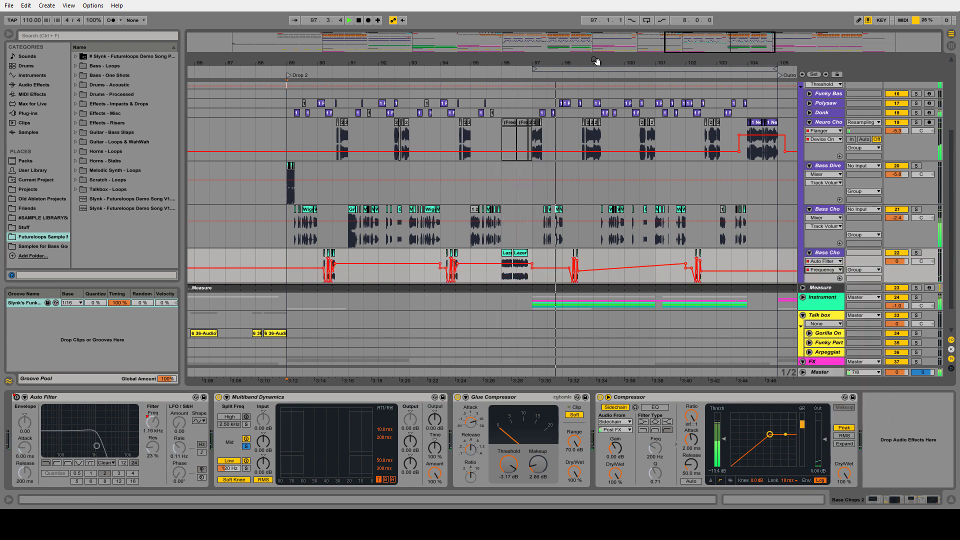
key("plus")
key("plus")
key("plus")
key("minus")
key("minus")
key("minus")
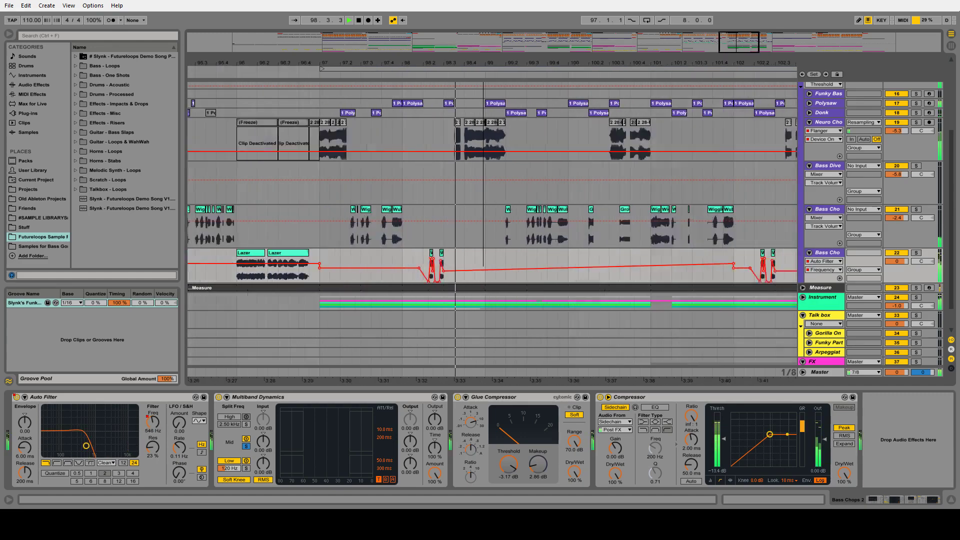
Fold the Bass Chops 2, Bass Chops and Bass Dive tracks.
left_click(809, 252)
left_click(810, 209)
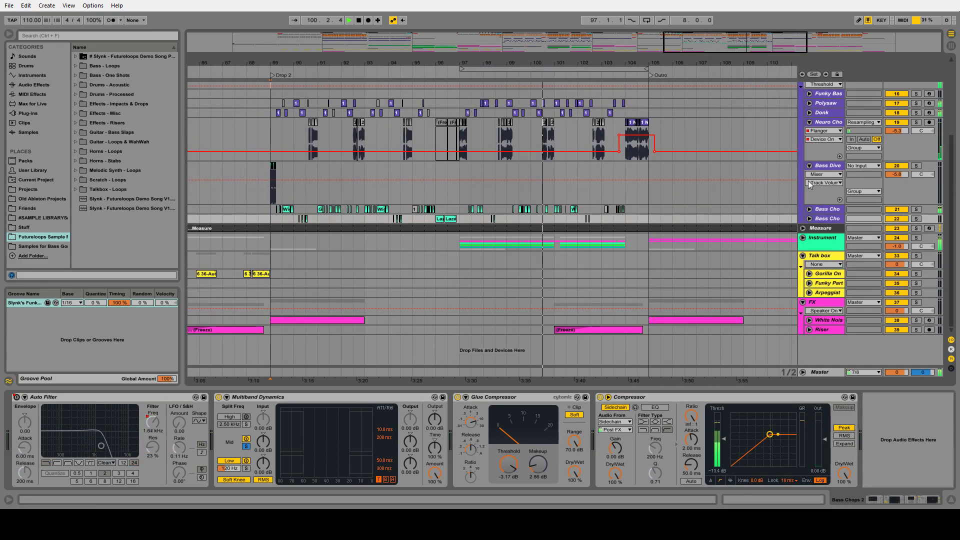
left_click(810, 165)
scroll(761, 175, "up", 2)
scroll(761, 175, "up", 2)
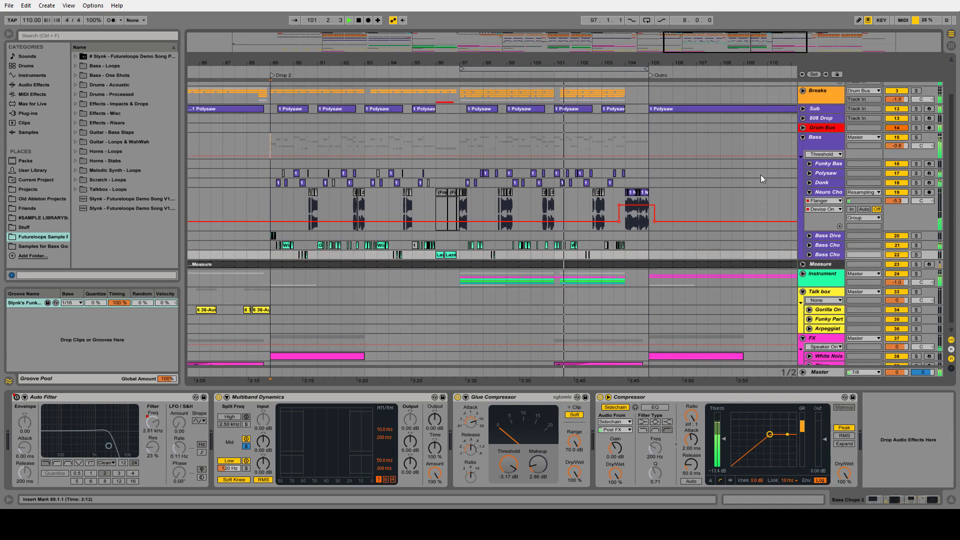
Examine the Neuro Chops clips and Flanger automation in bar 104 just before the Outro, and return to the whole arrangement.
key("minus")
key("minus")
key("minus")
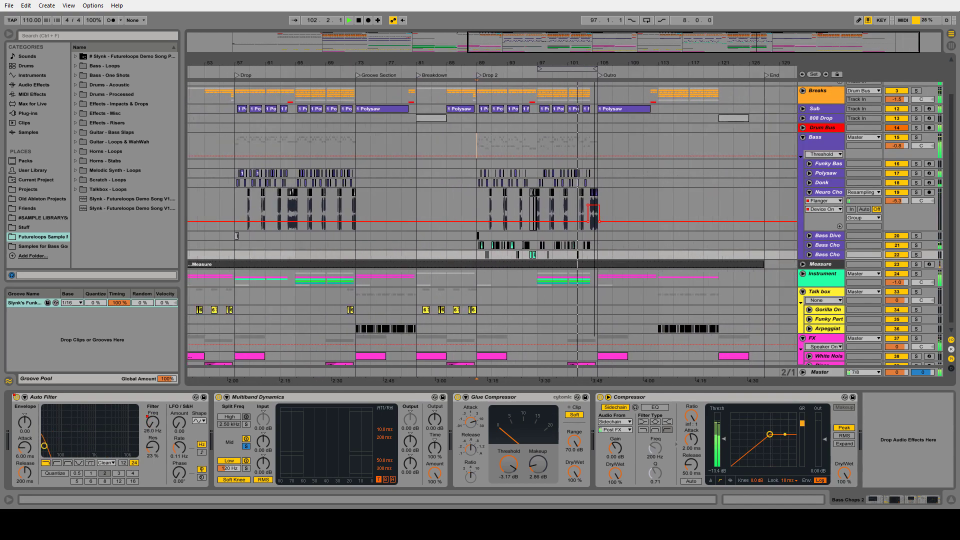
key("minus")
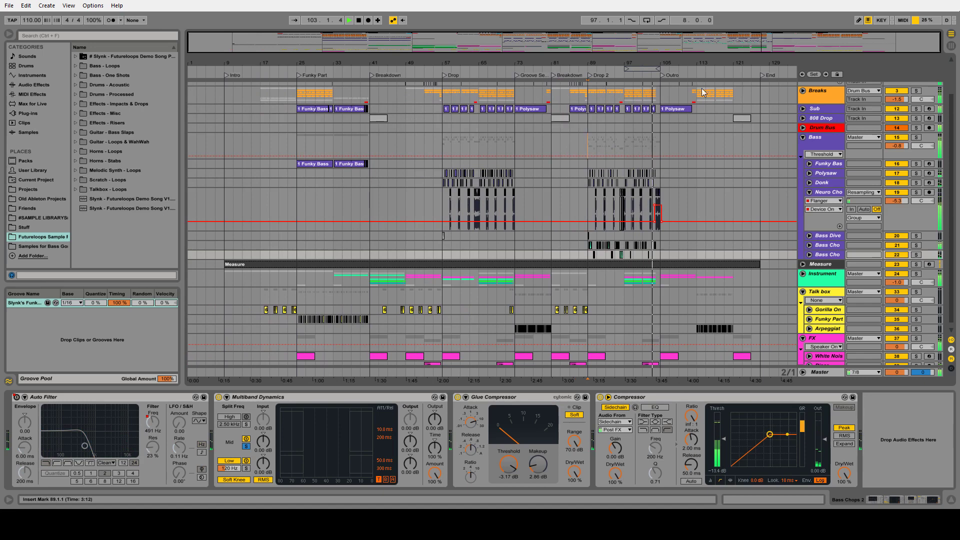
left_click_drag(664, 58, 665, 130)
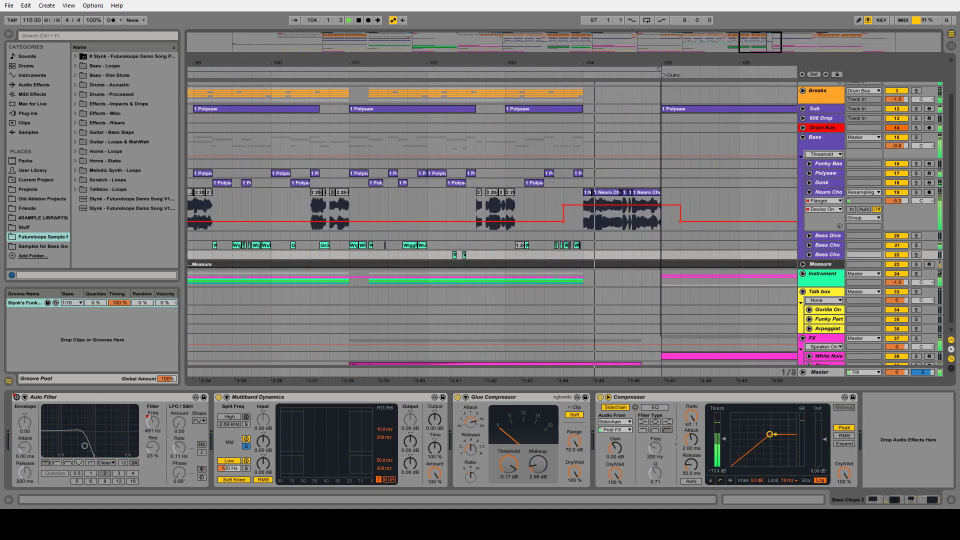
left_click_drag(699, 205, 584, 205)
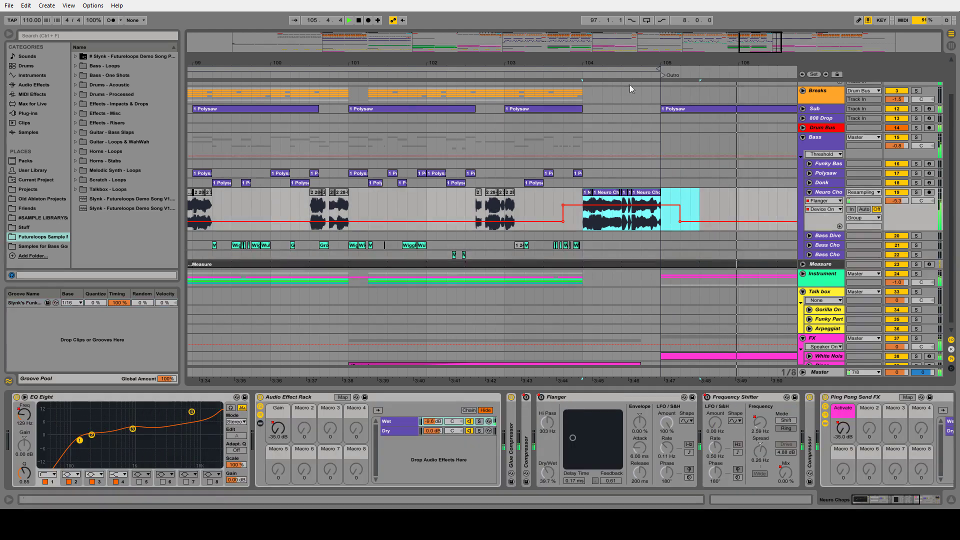
key("x")
left_click(705, 205)
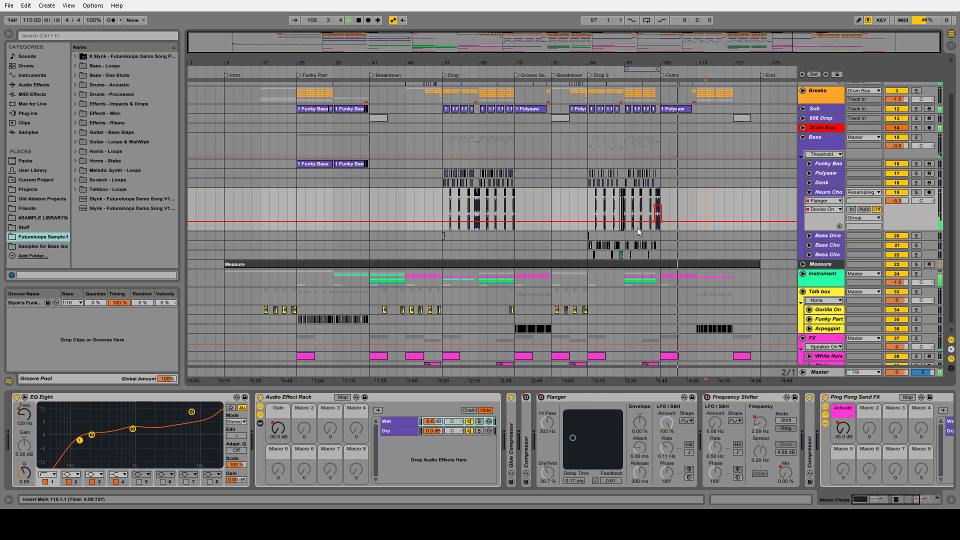
Fold the Bass group and highlight the whole song from Intro to End, followed by bars 113 to 121 on the Bass group.
left_click(803, 137)
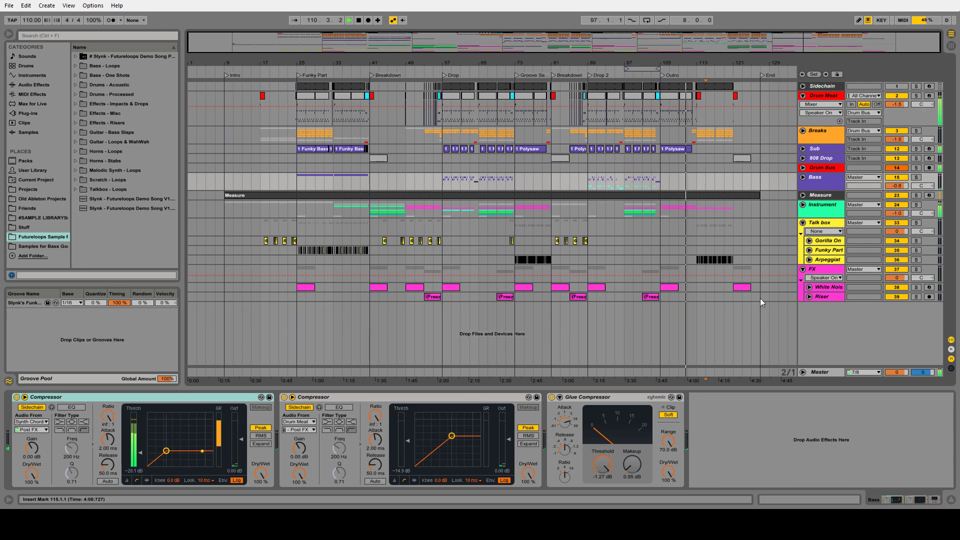
left_click_drag(760, 298, 224, 83)
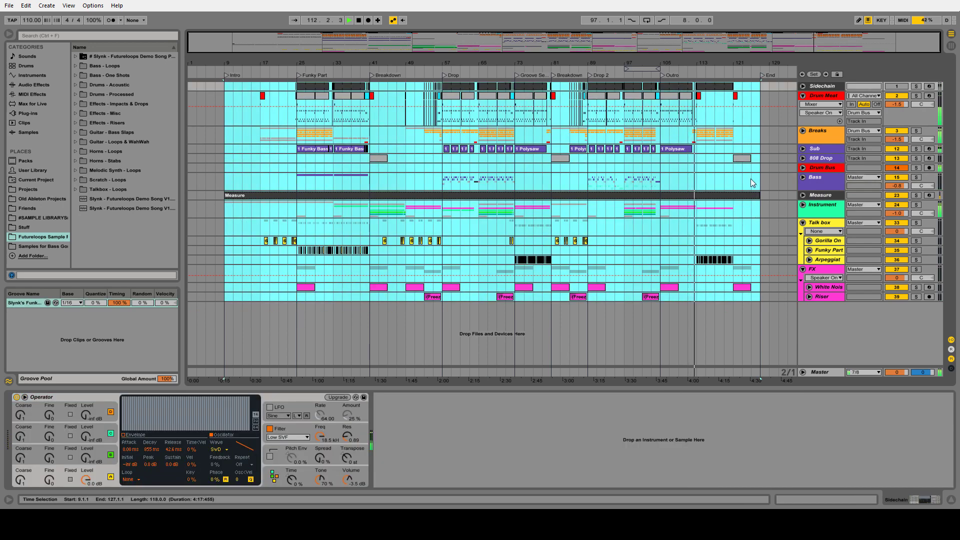
left_click_drag(697, 179, 749, 179)
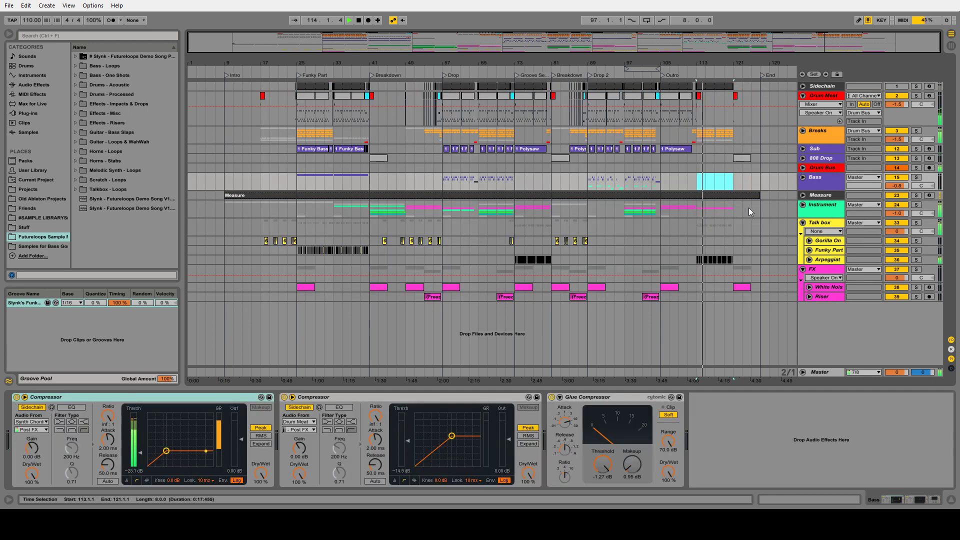
Unfold the Measure track and the Sidechain track in turn to view their contents, folding each one again.
left_click(803, 195)
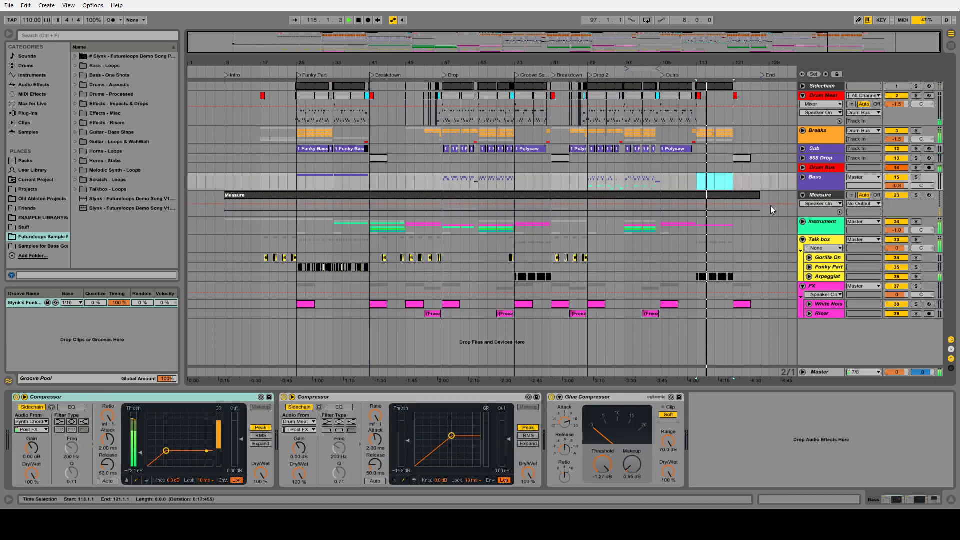
key("z")
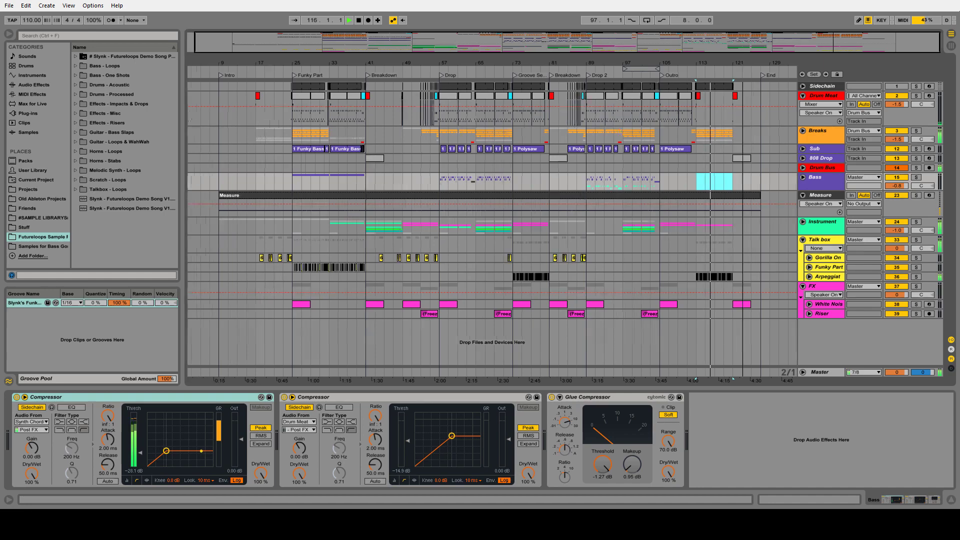
key("x")
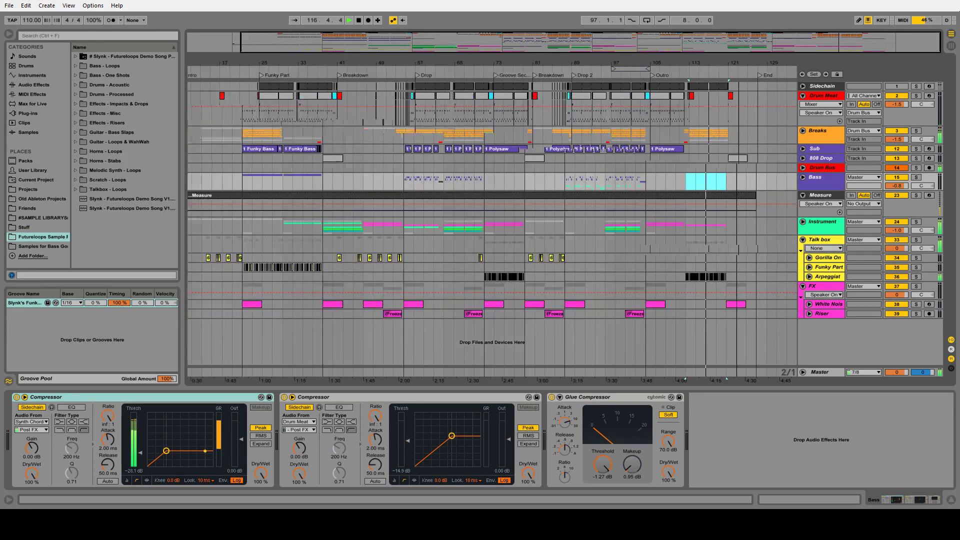
left_click(803, 195)
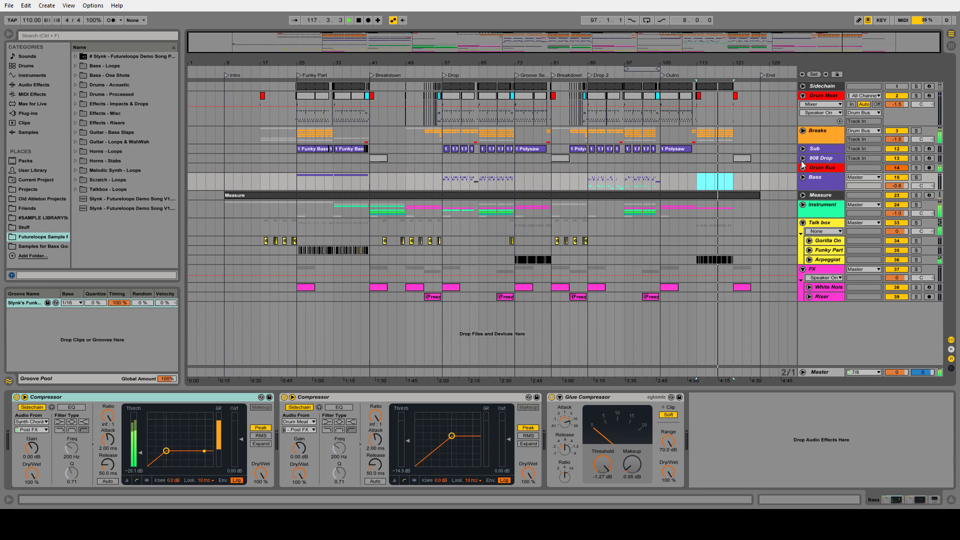
left_click(803, 87)
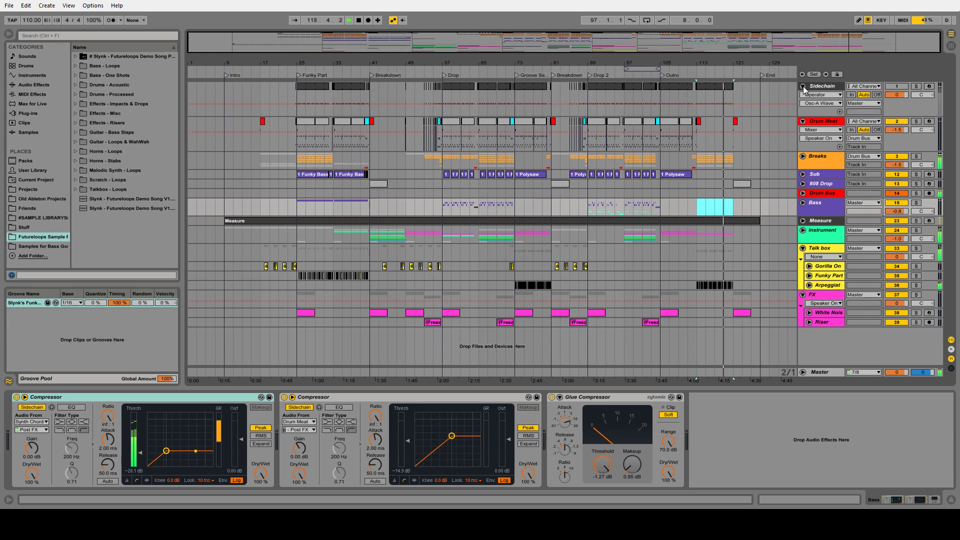
left_click(803, 87)
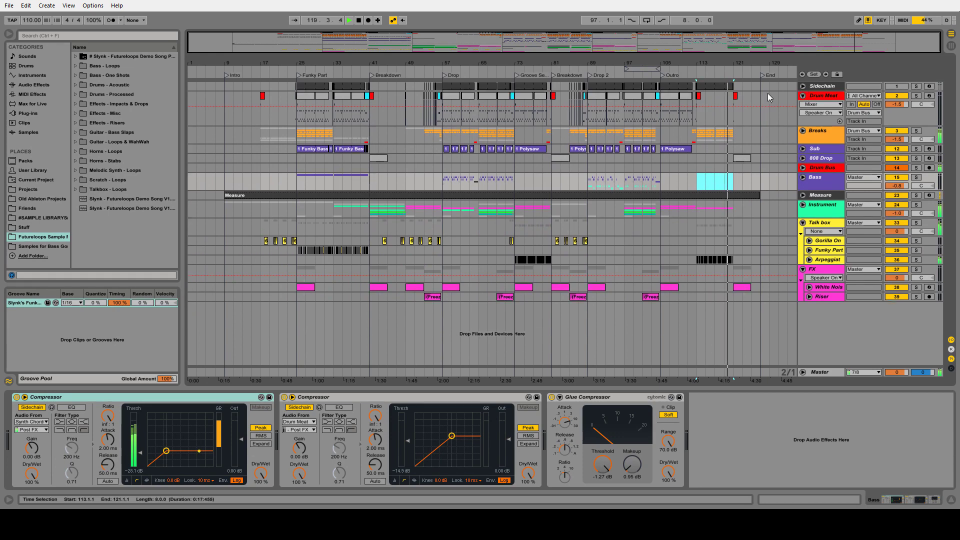